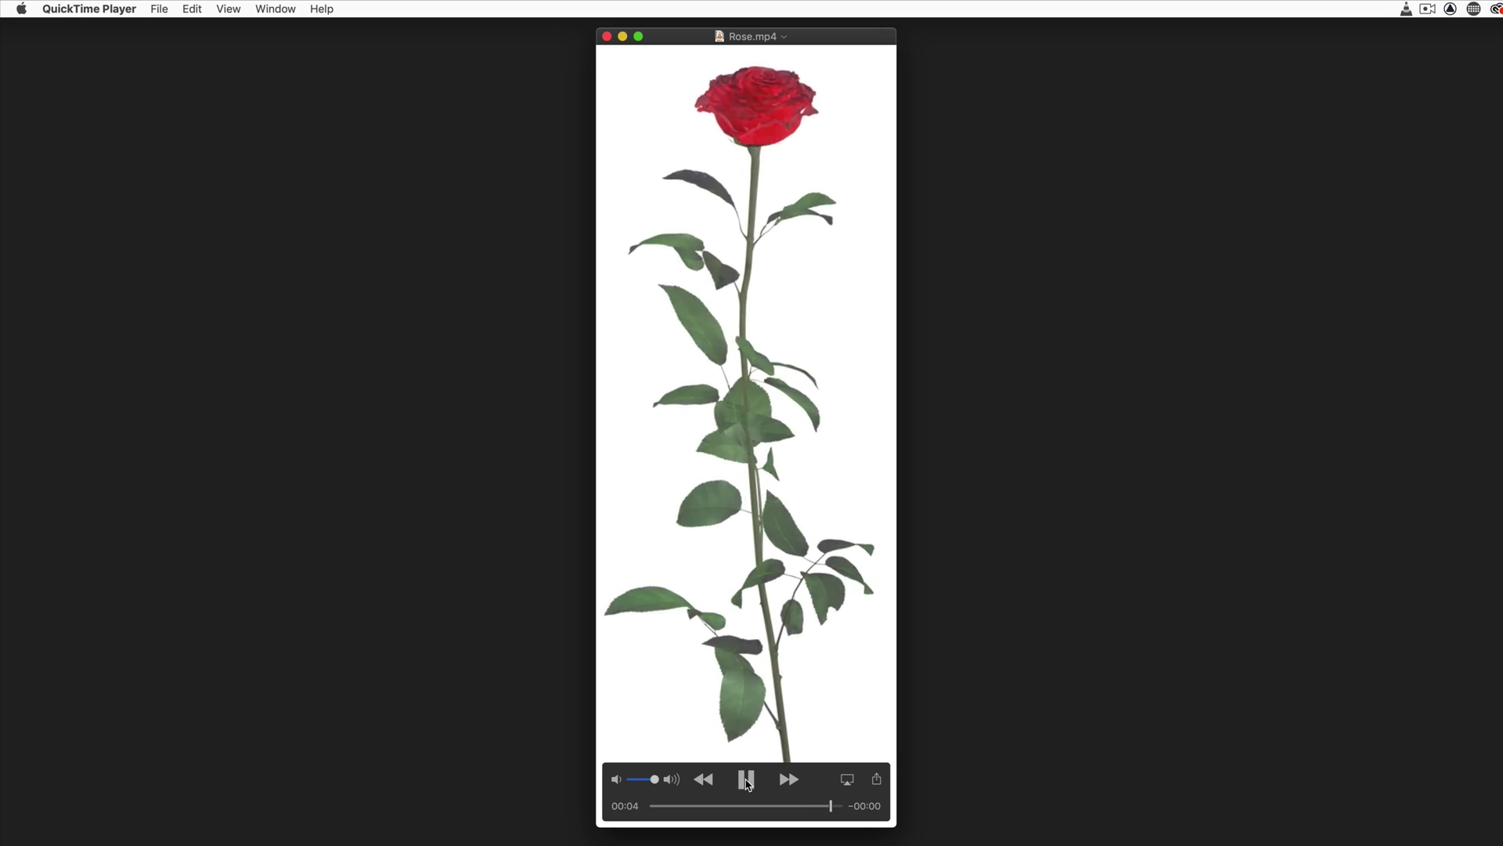
Drag Rose.mp4 back to its first frame, where the rose is a grey wireframe.
left_click_drag(841, 807, 661, 807)
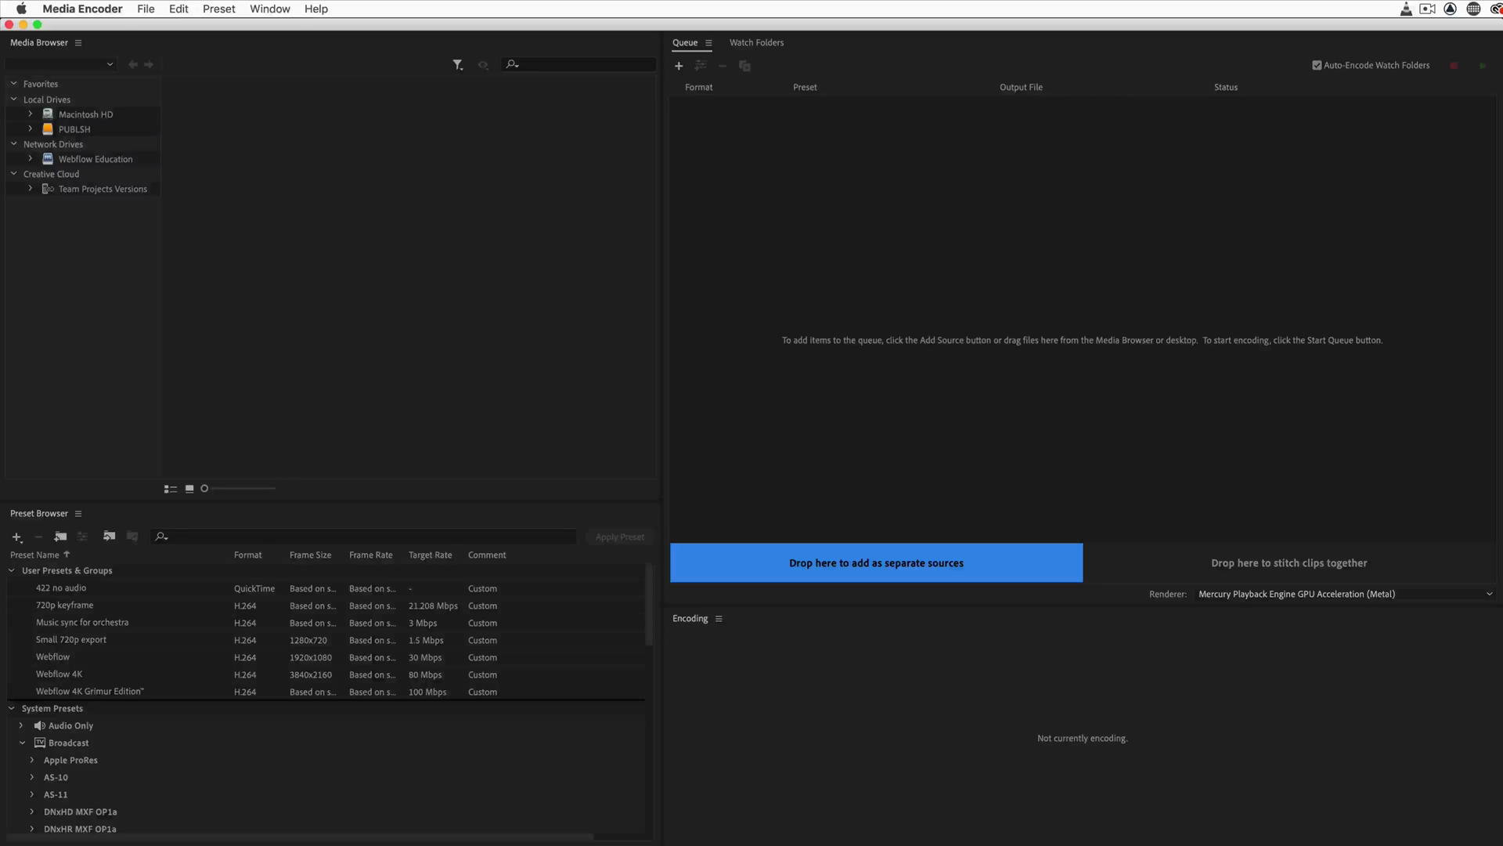
Queue Rose.mp4 as a JPEG export, keeping the JPEG Sequence (Match Source) preset.
left_click_drag(1034, 845, 926, 506)
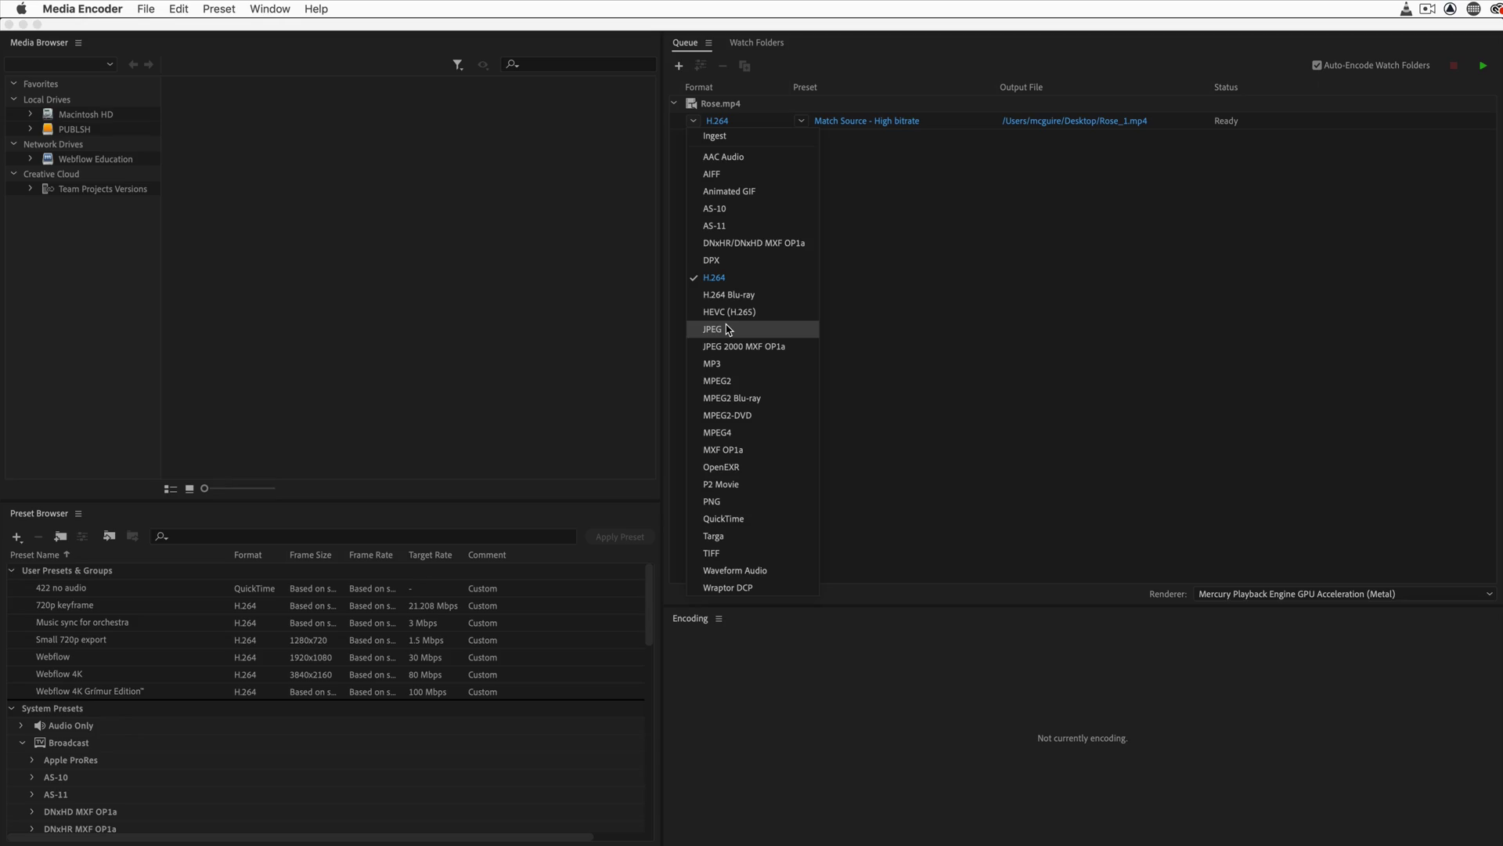
left_click(727, 330)
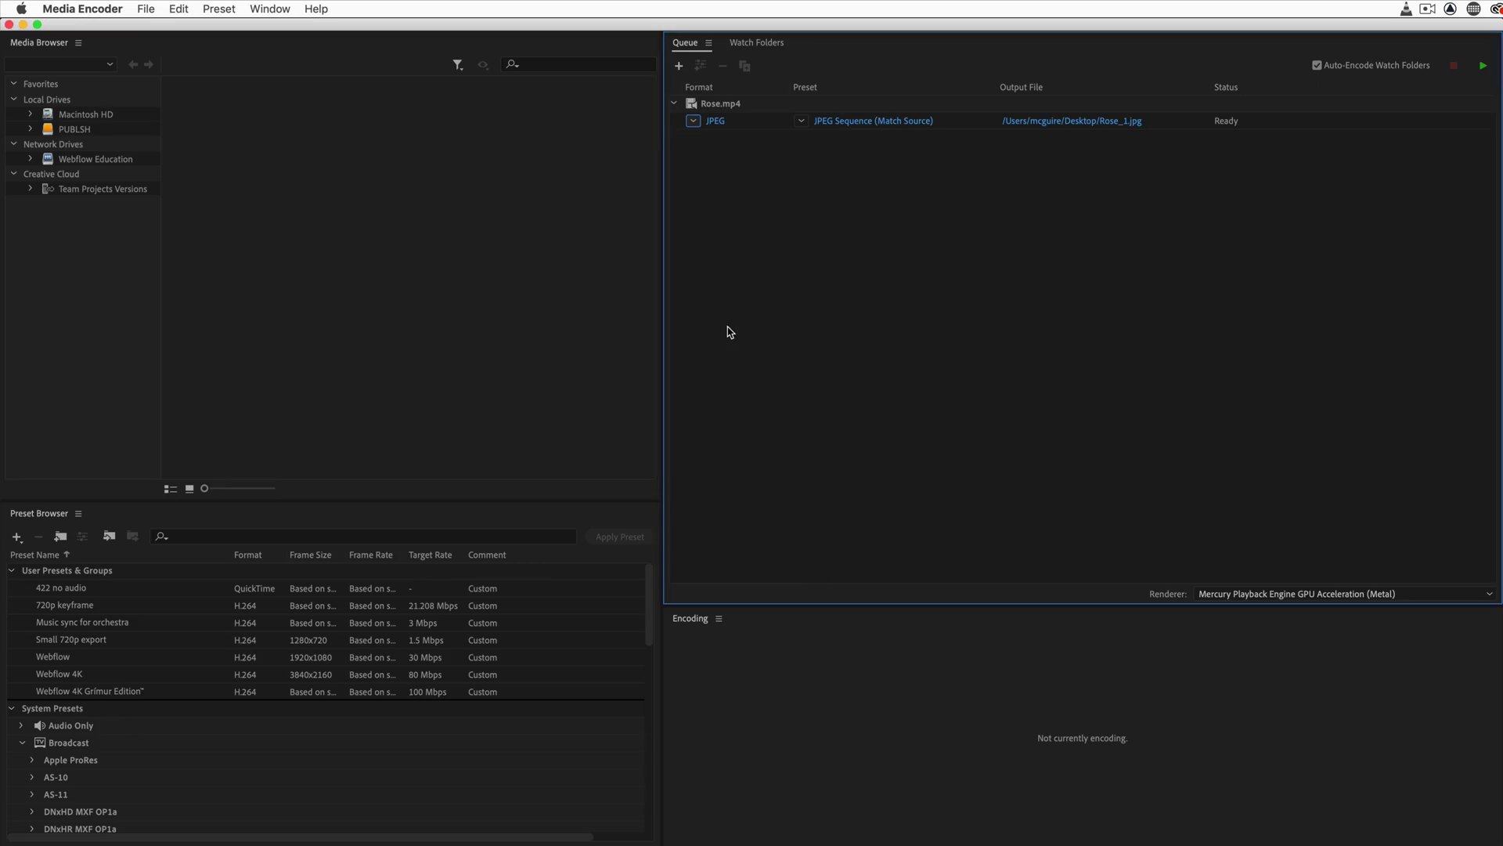
left_click(802, 121)
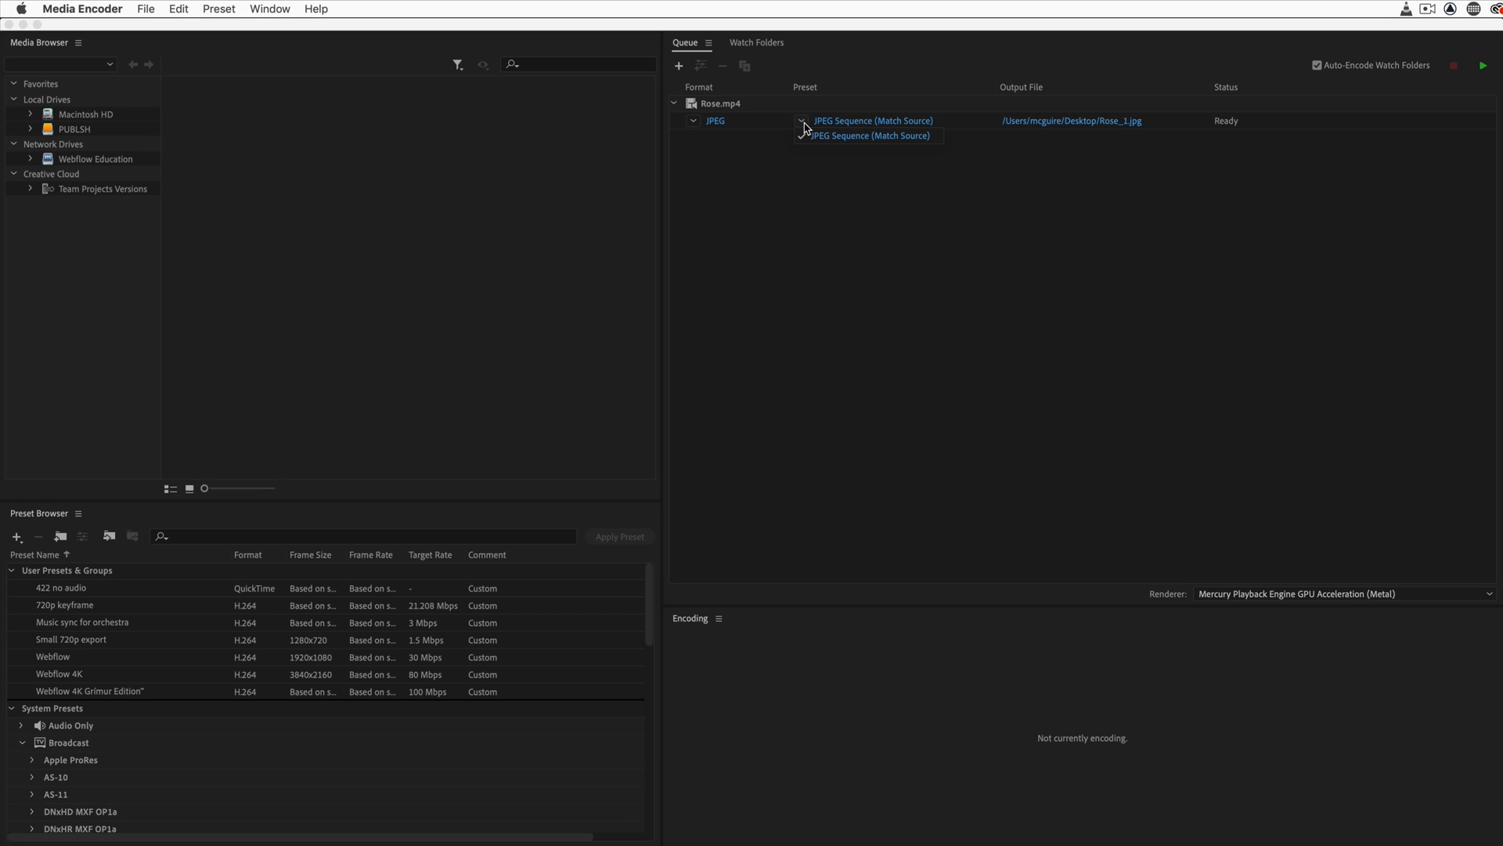
left_click(804, 123)
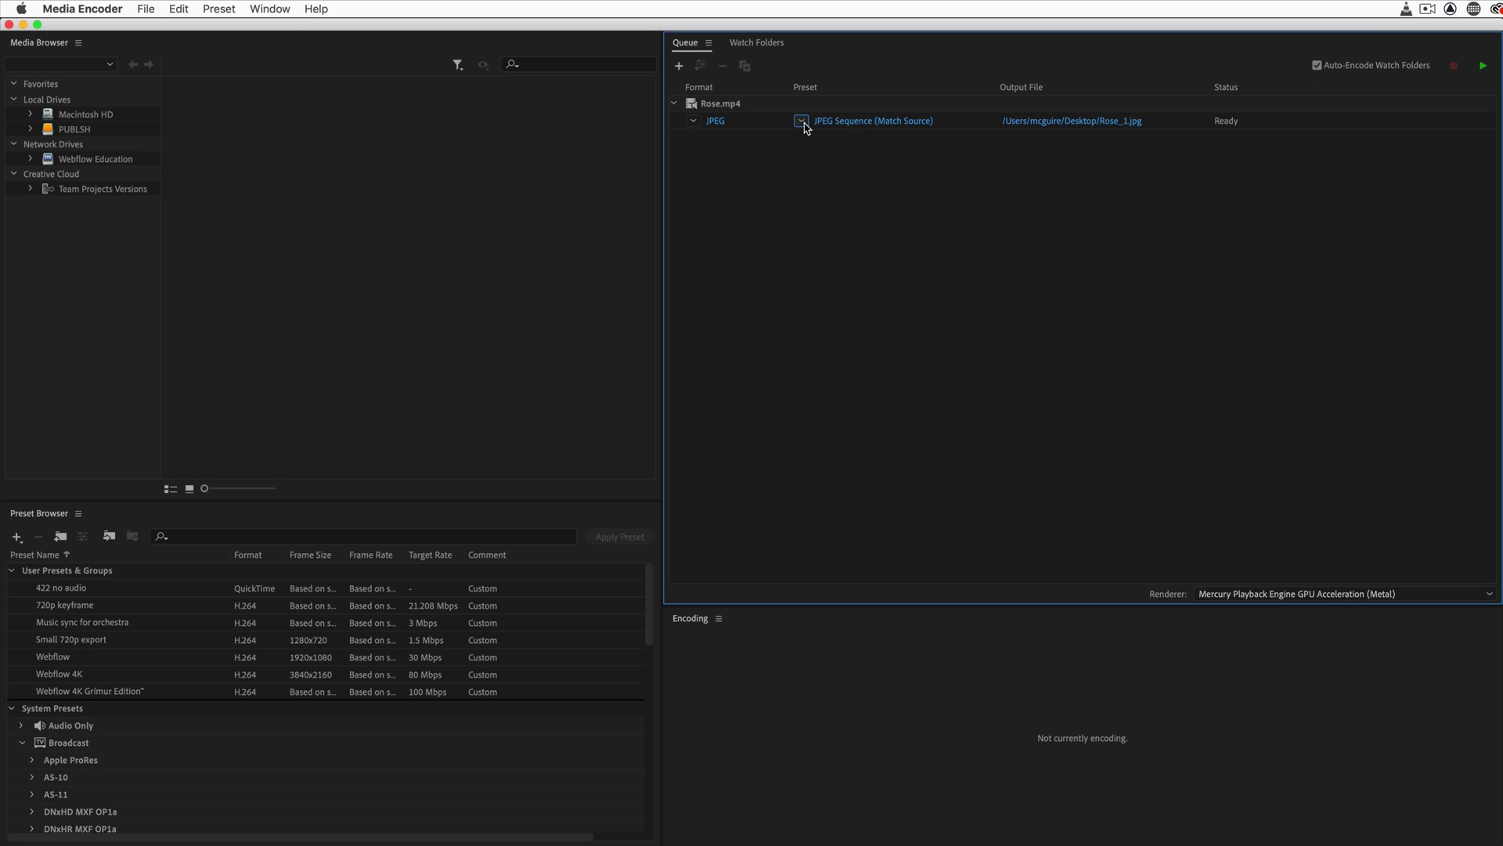
Review the JPEG export settings and render the sequence into the Rose example folder.
left_click(850, 125)
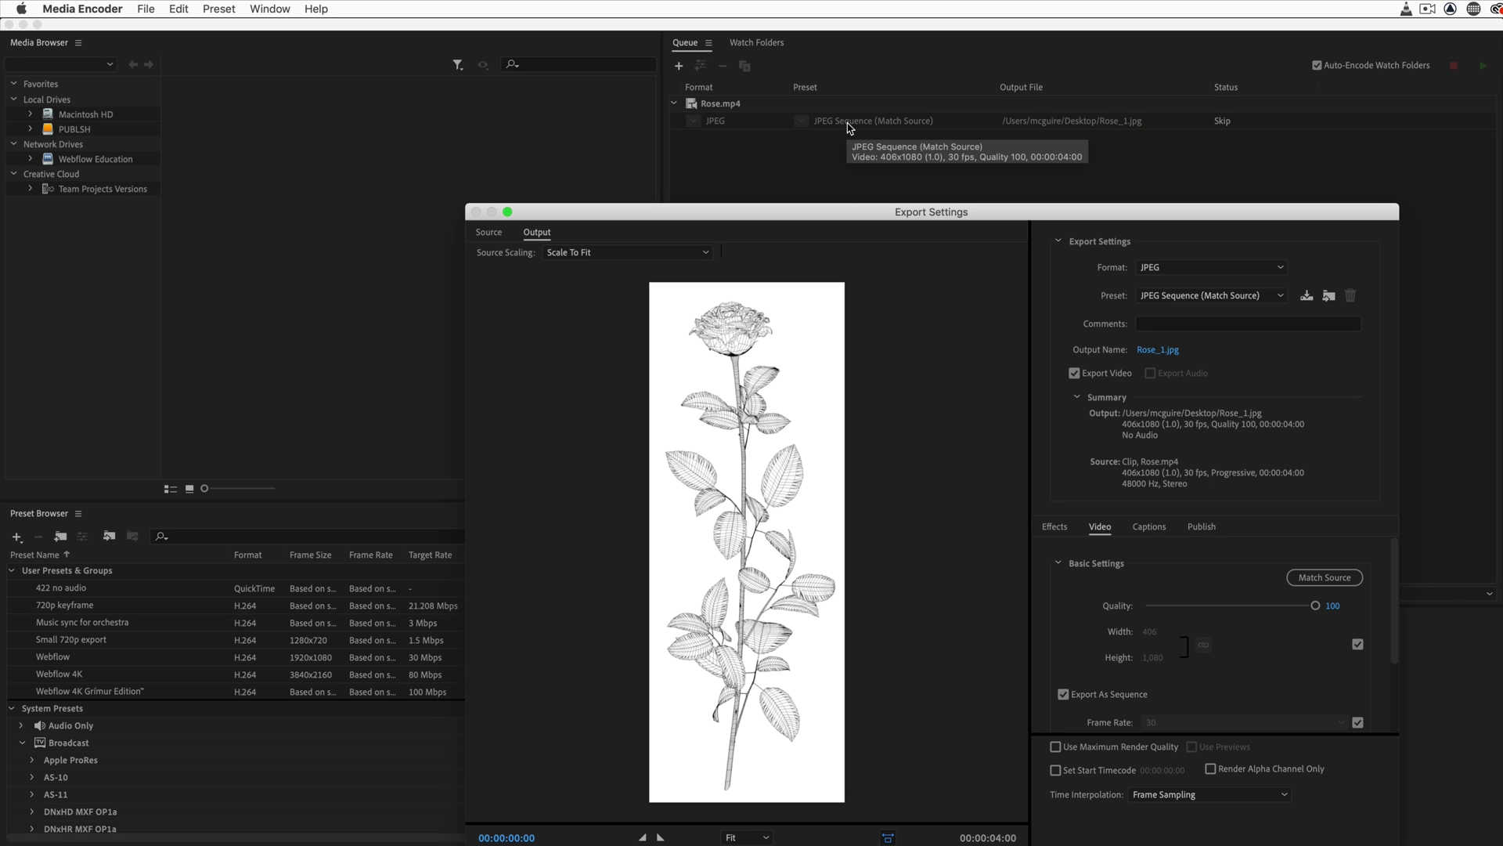
left_click_drag(849, 209, 849, 108)
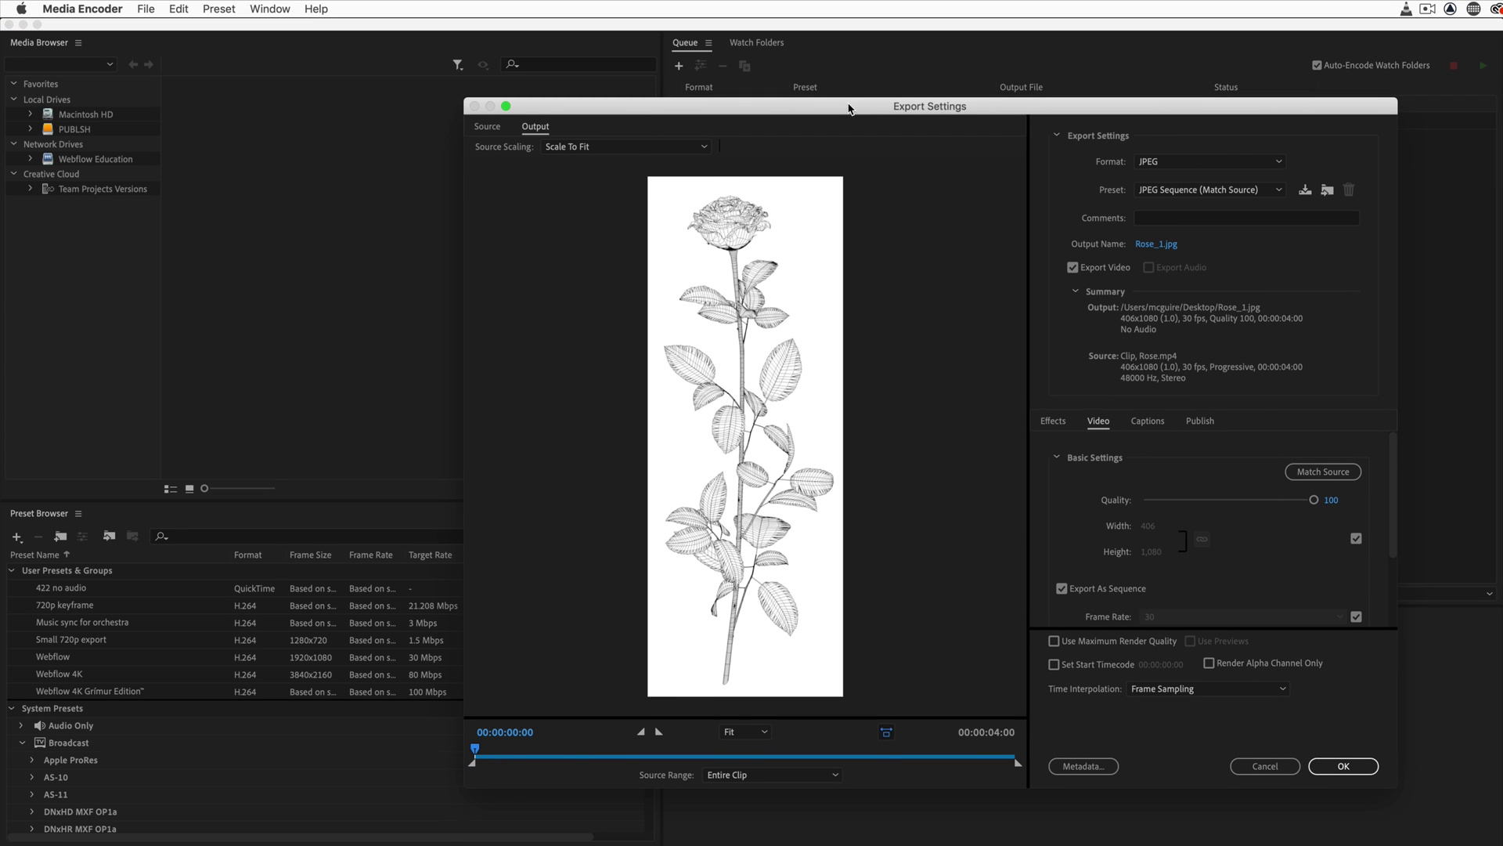
left_click(1256, 765)
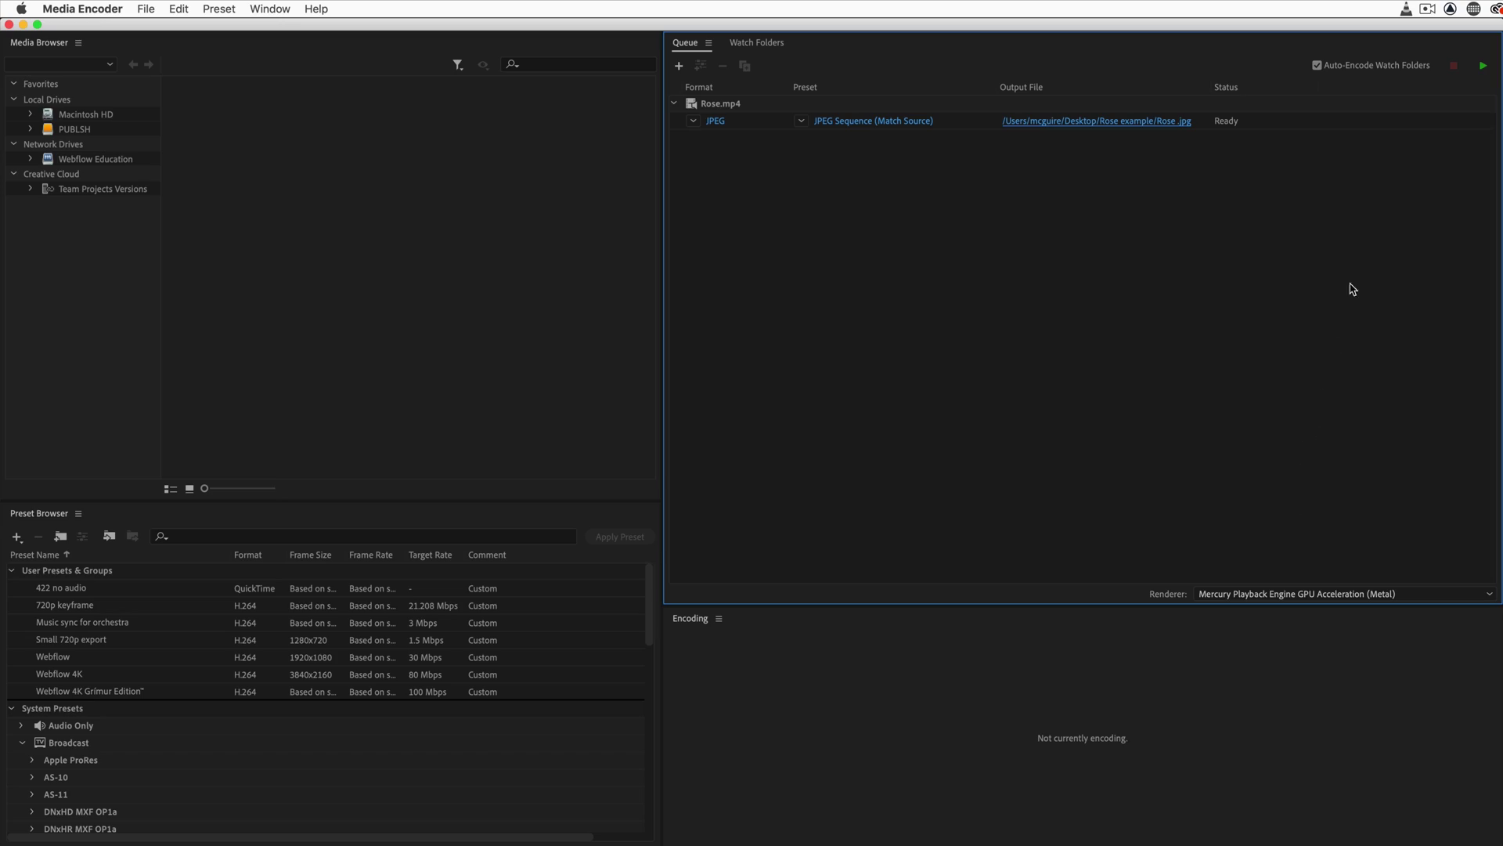
left_click(1483, 67)
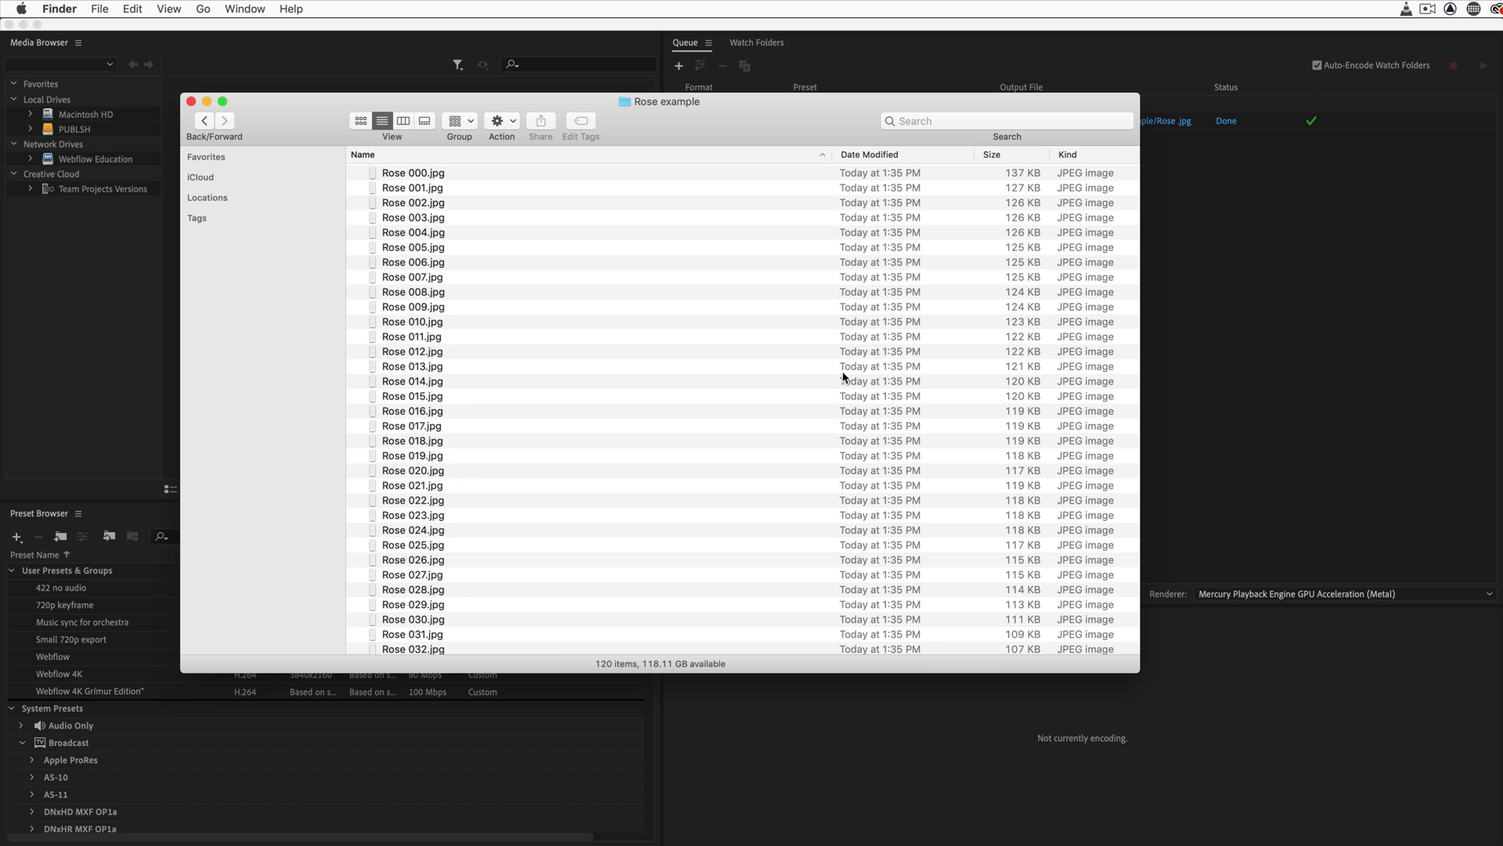
Scroll through the 120 rose JPEG frames in the Rose example folder.
scroll(844, 377, "down", 15)
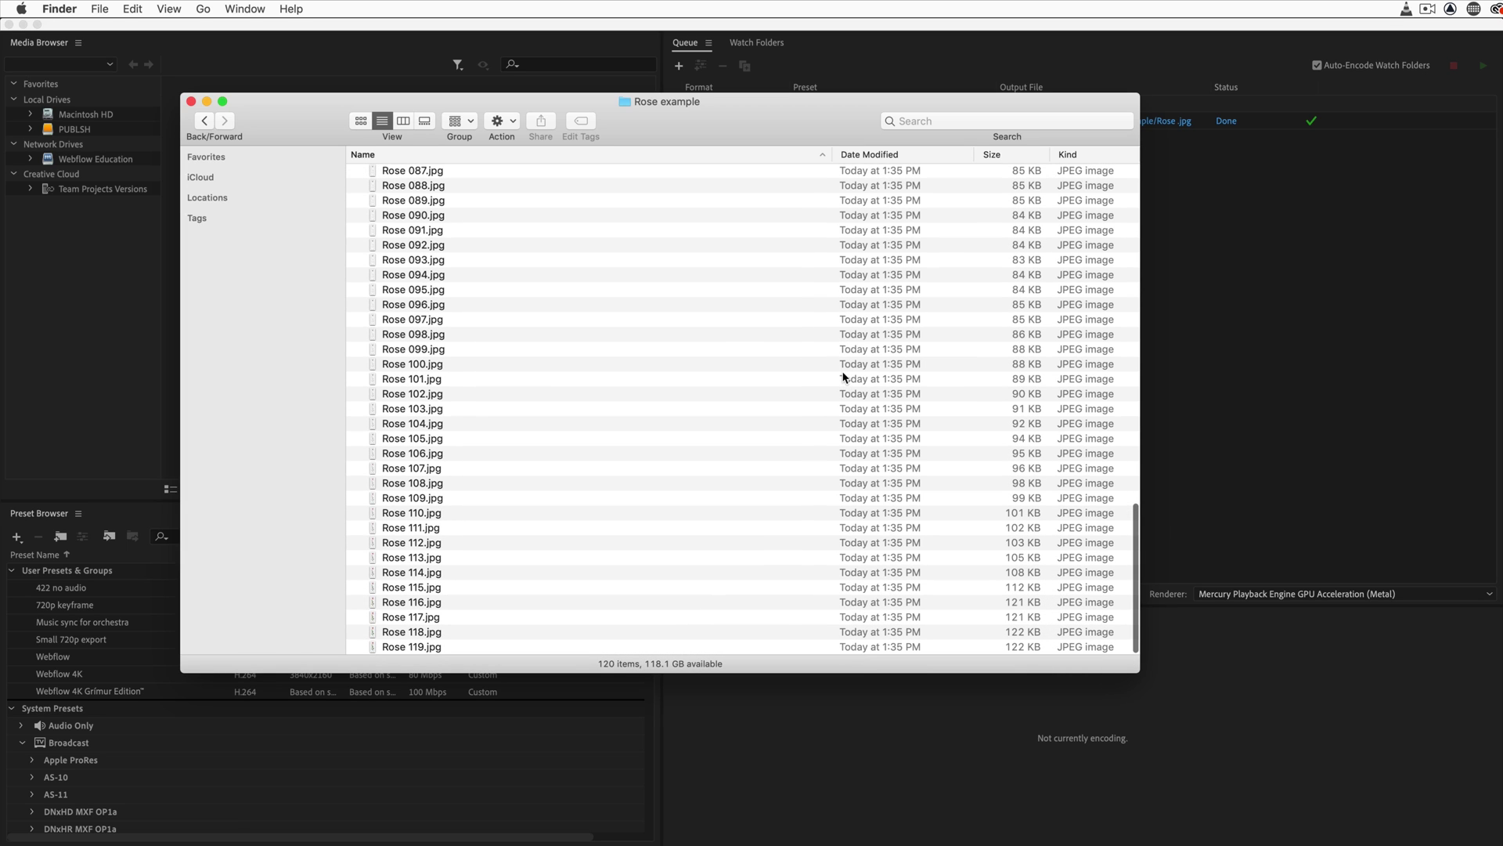
scroll(844, 377, "up", 15)
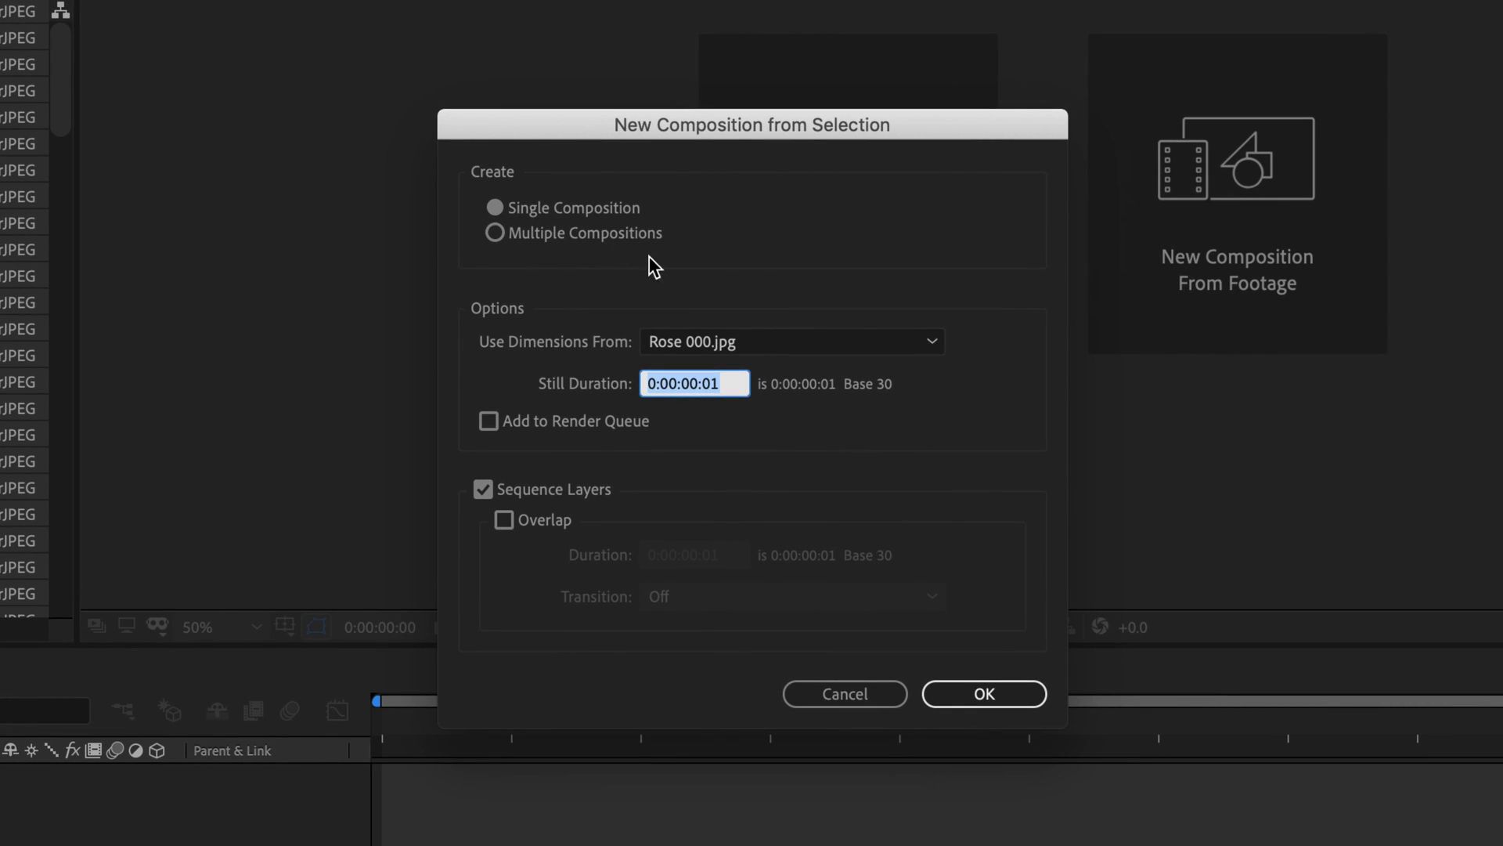
Create the composition sized from Rose 000.jpg, with 0:00:00:01 still duration and sequenced layers.
left_click(788, 337)
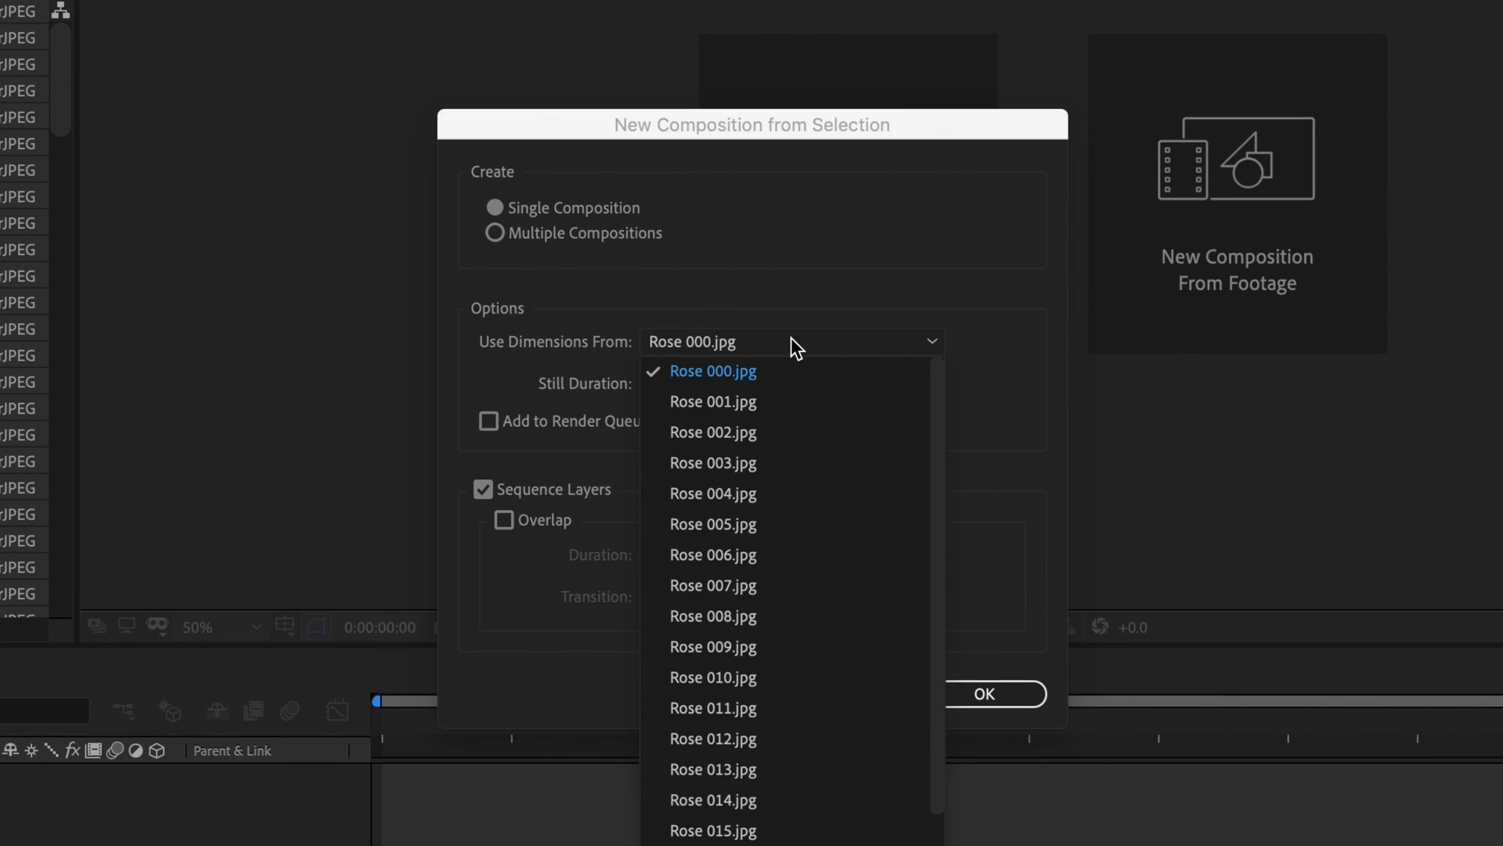
left_click(791, 341)
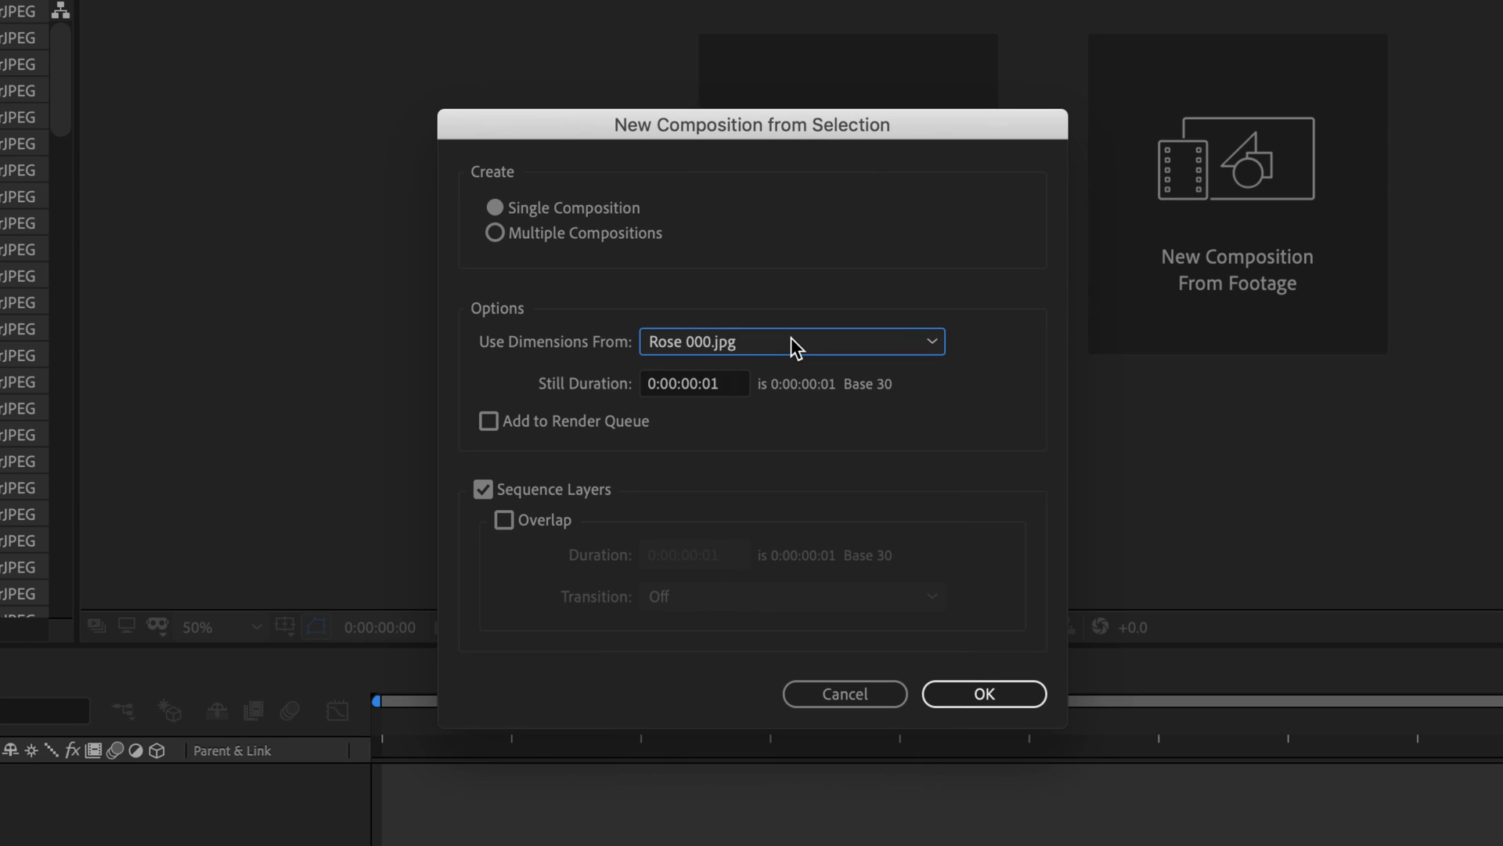
left_click(725, 388)
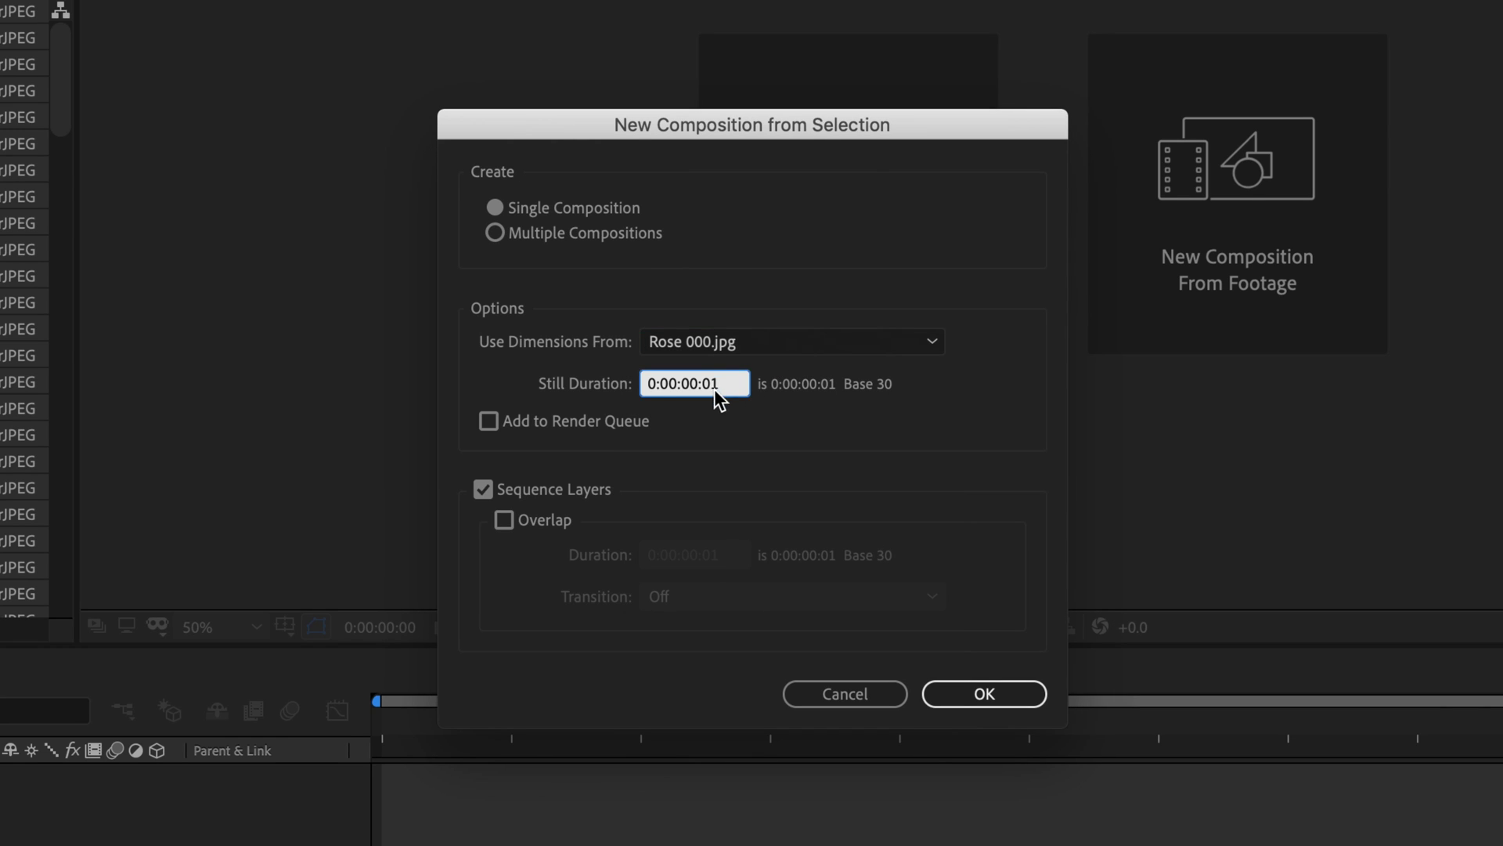
left_click_drag(719, 383, 703, 384)
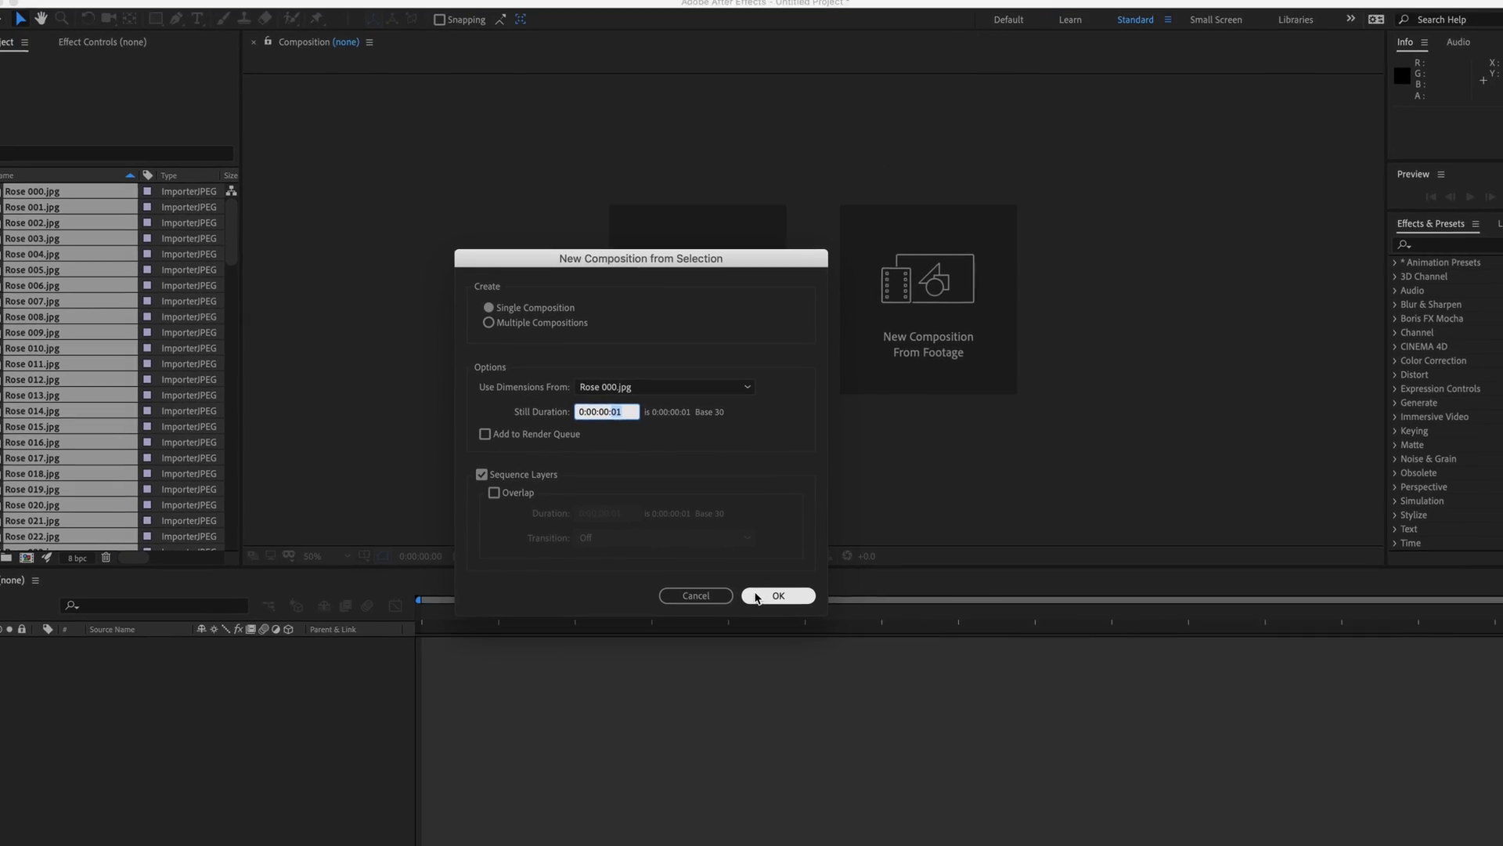
left_click(756, 597)
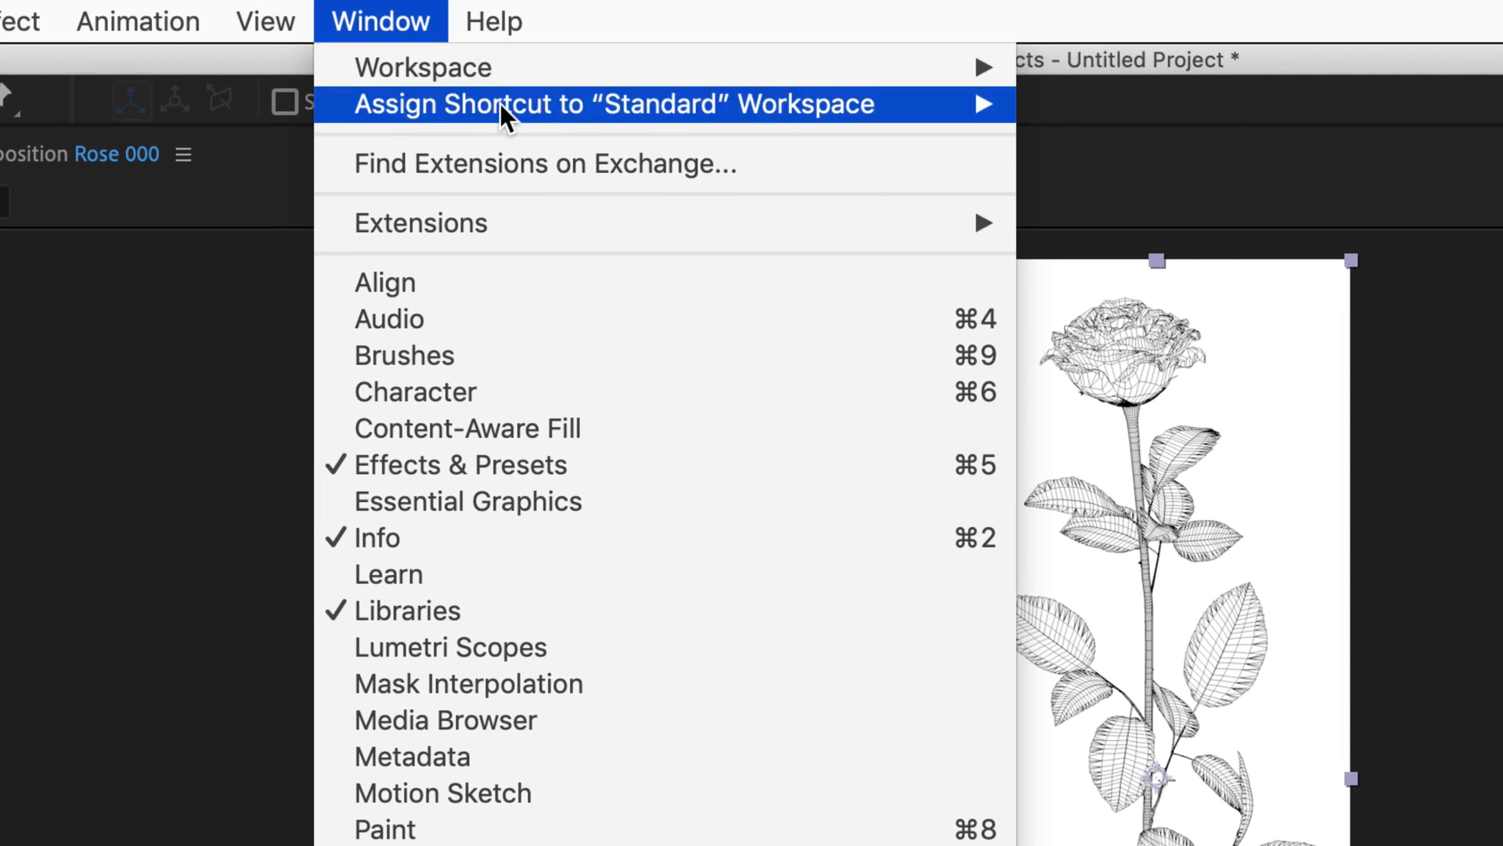
Open Bodymovin from Window > Extensions and mark Rose 000 as selected for export.
mouse_move(594, 88)
left_click(1159, 259)
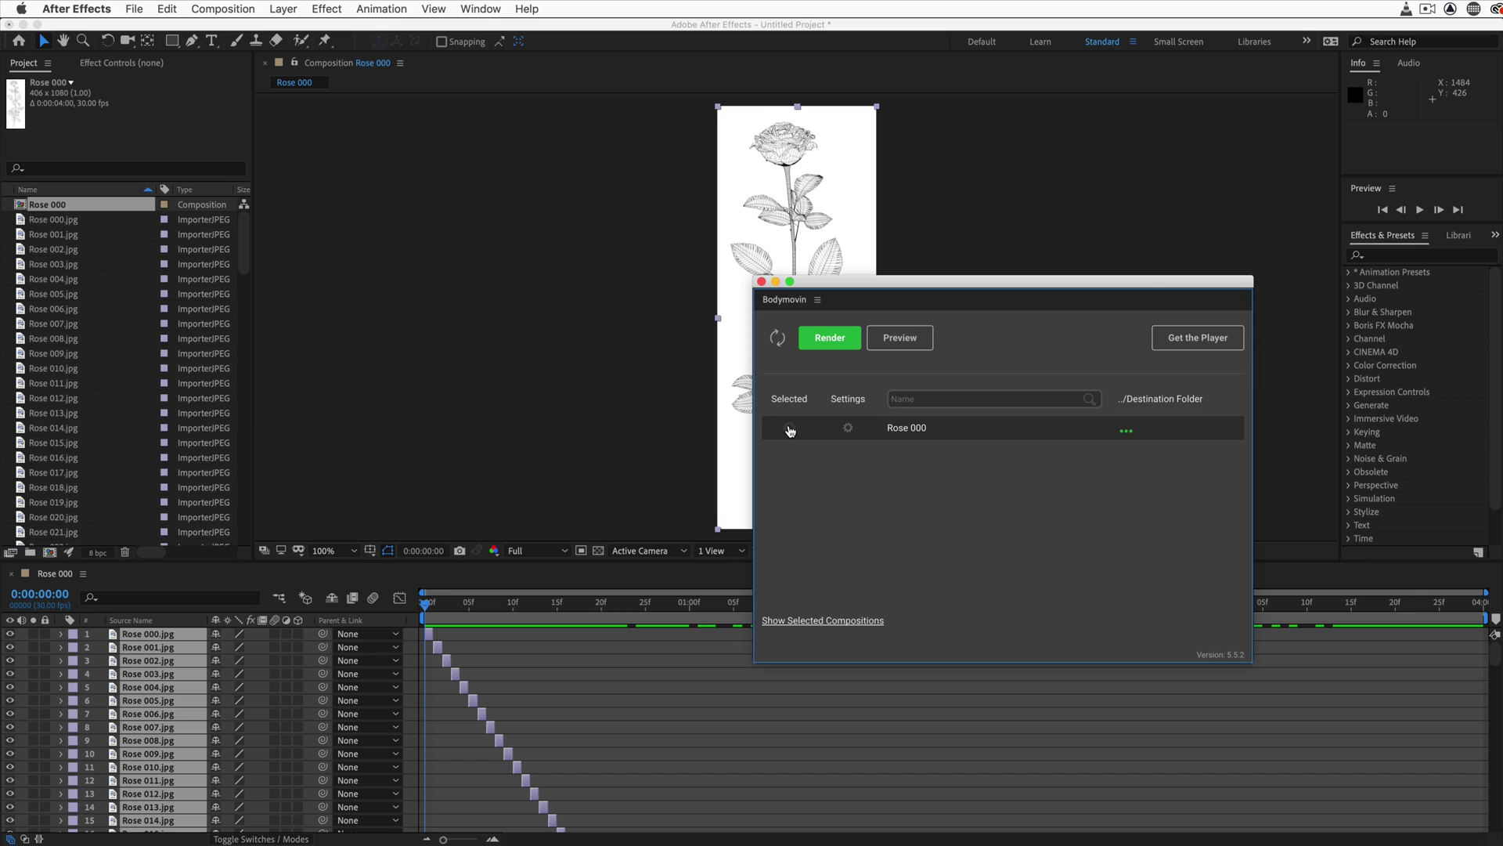
left_click(789, 428)
In Rose 000's Bodymovin asset settings, enable compression at 60 and tick Include in json.
left_click(847, 428)
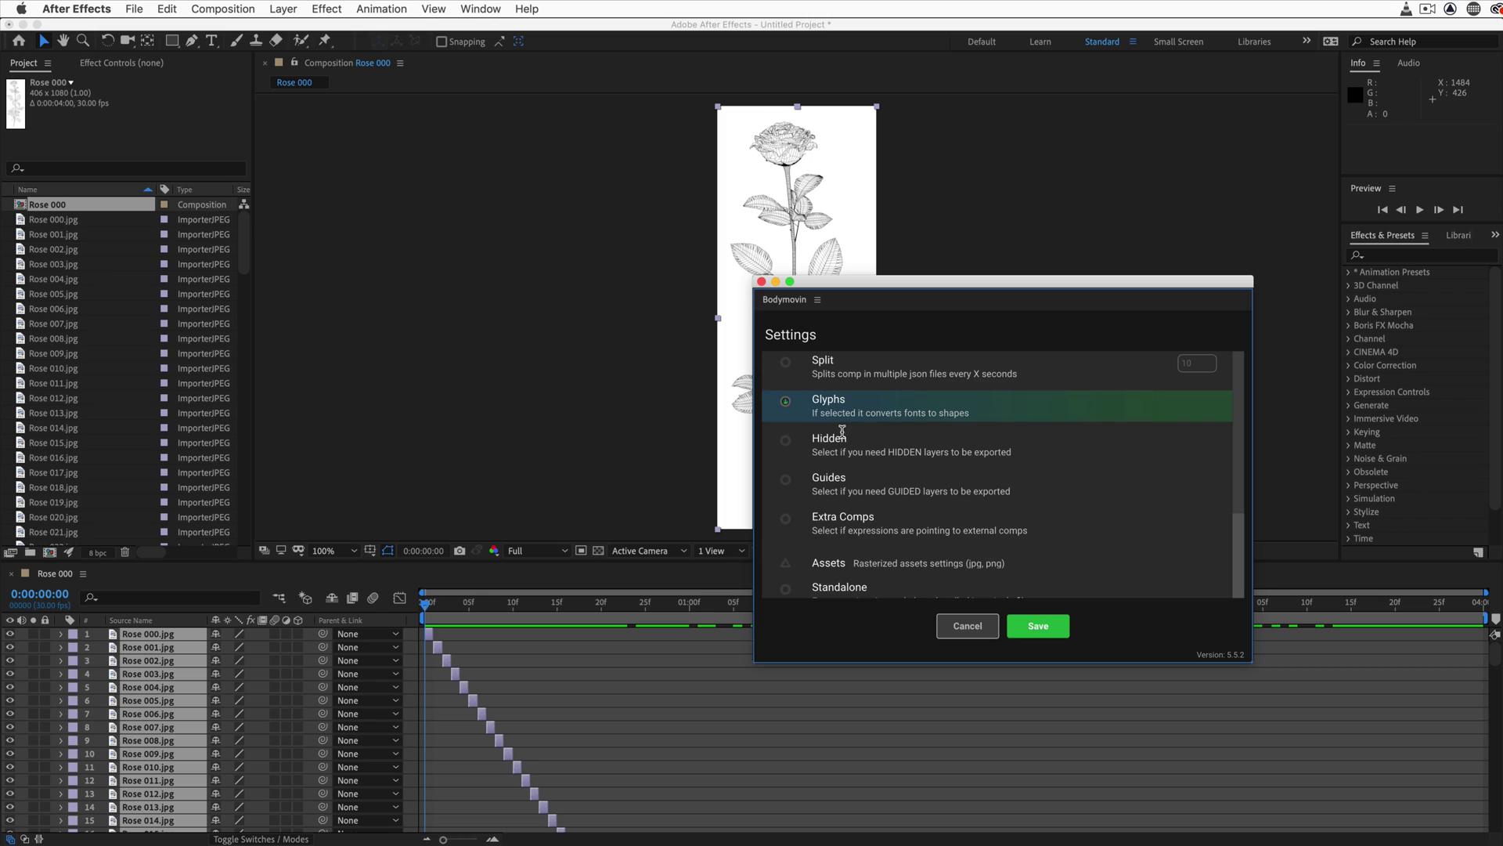
scroll(843, 430, "down", 3)
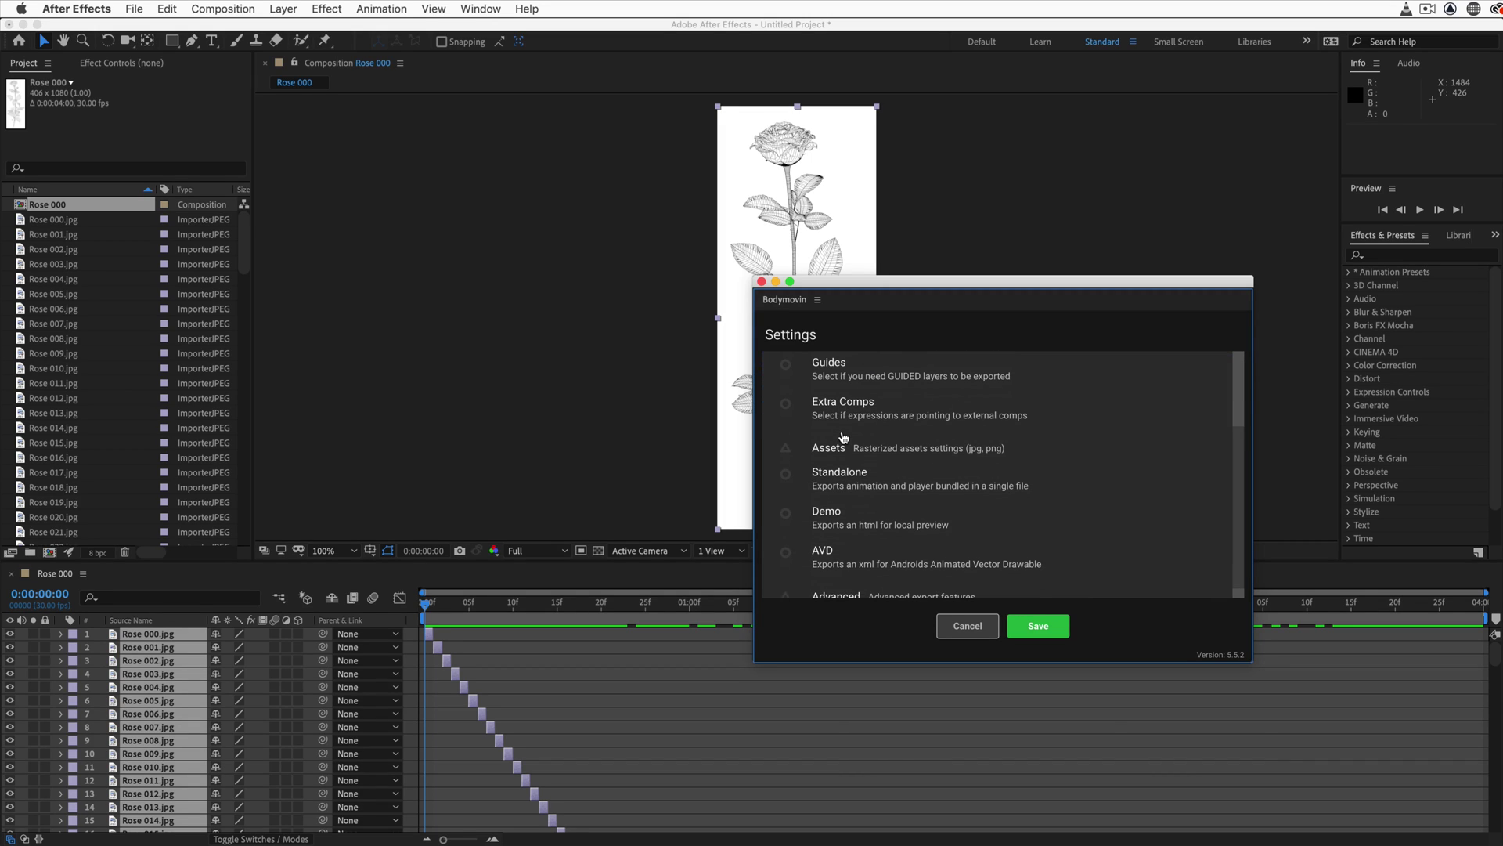
left_click(829, 448)
scroll(836, 451, "down", 1)
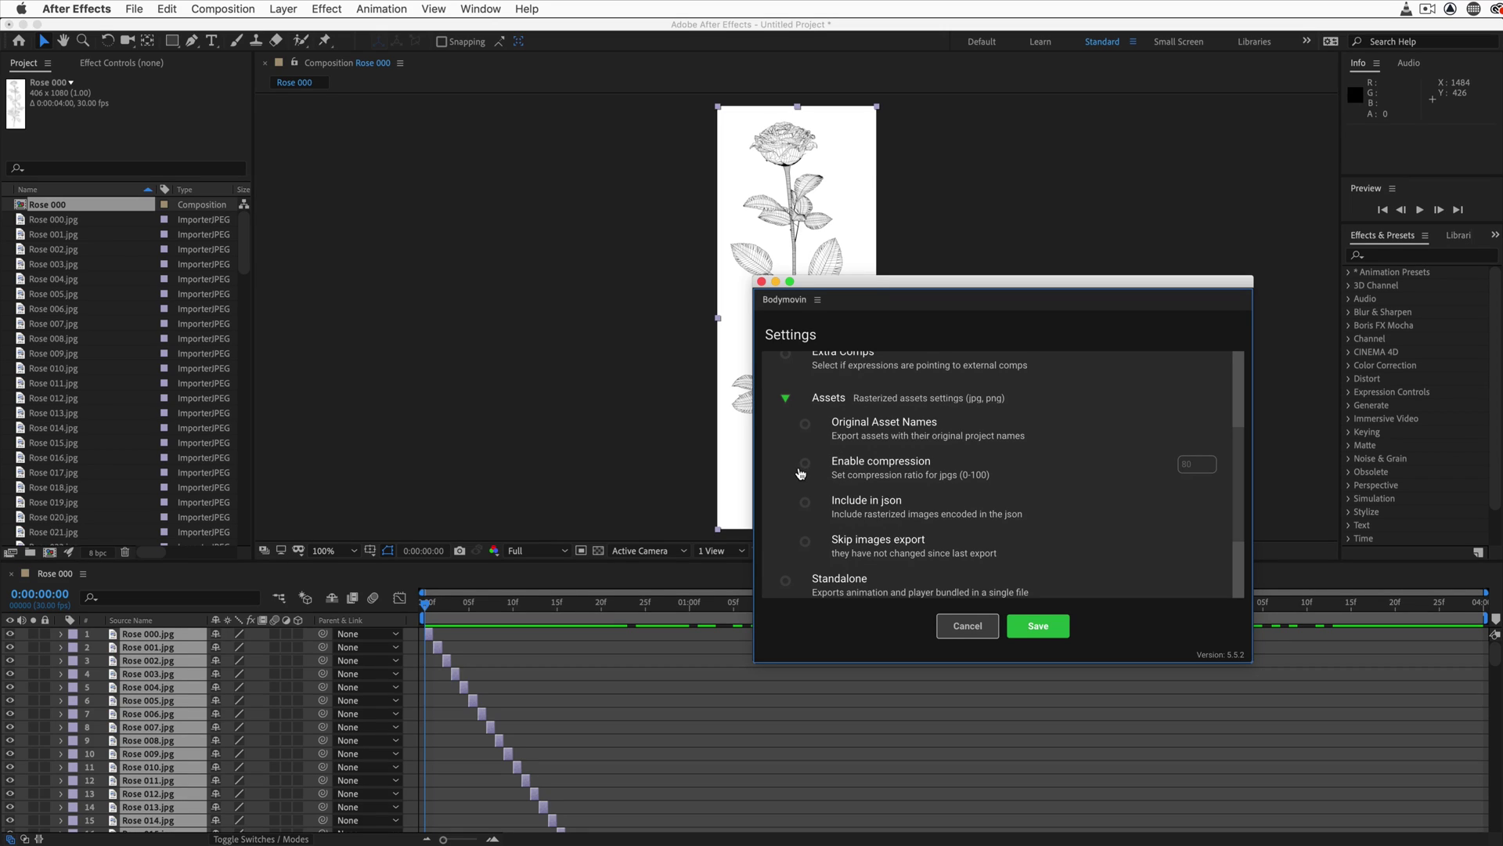
left_click(805, 464)
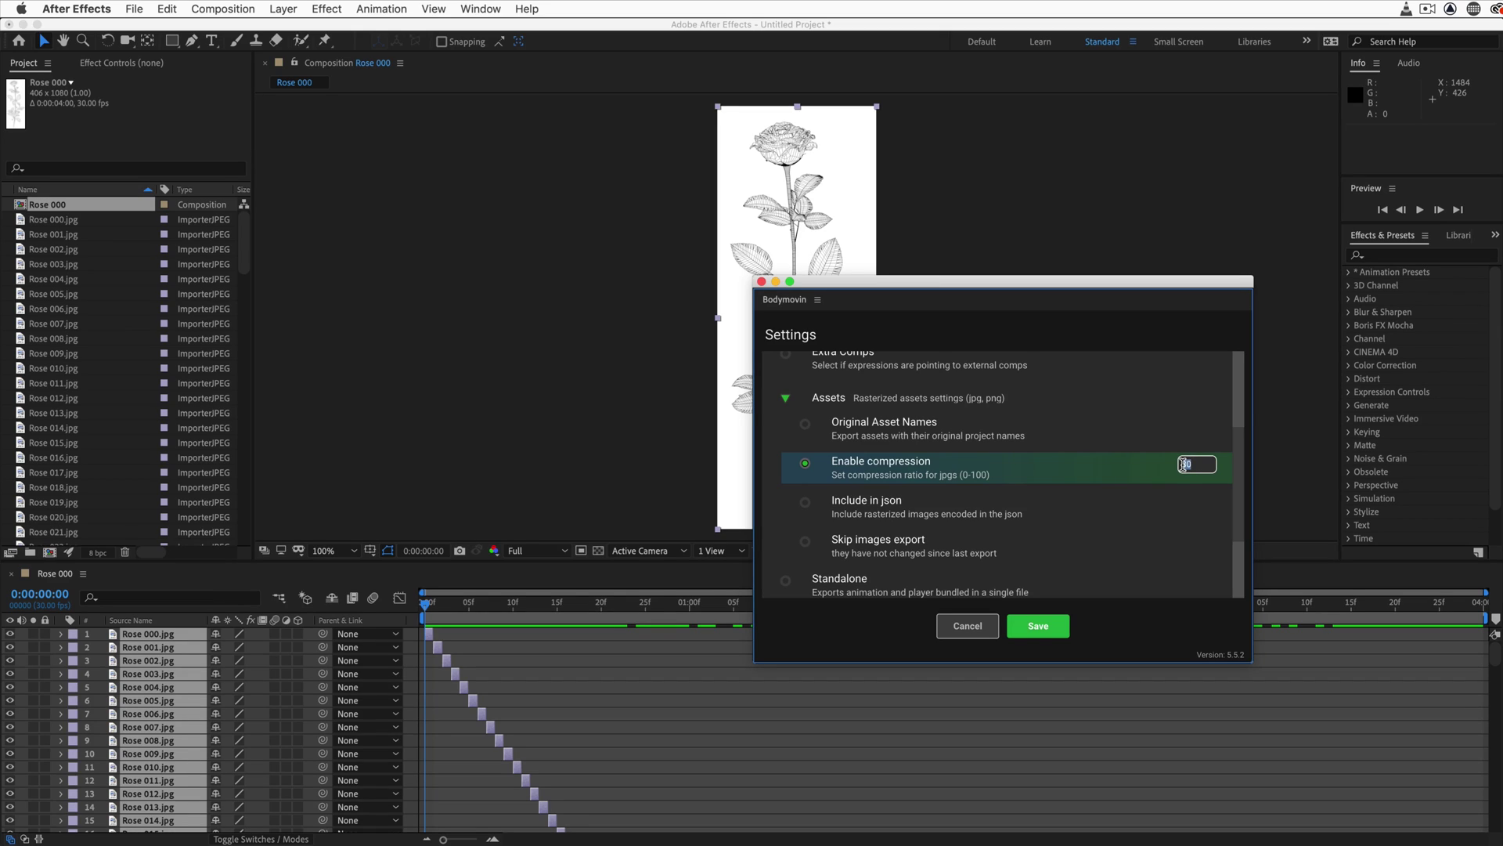
type("60")
left_click(805, 503)
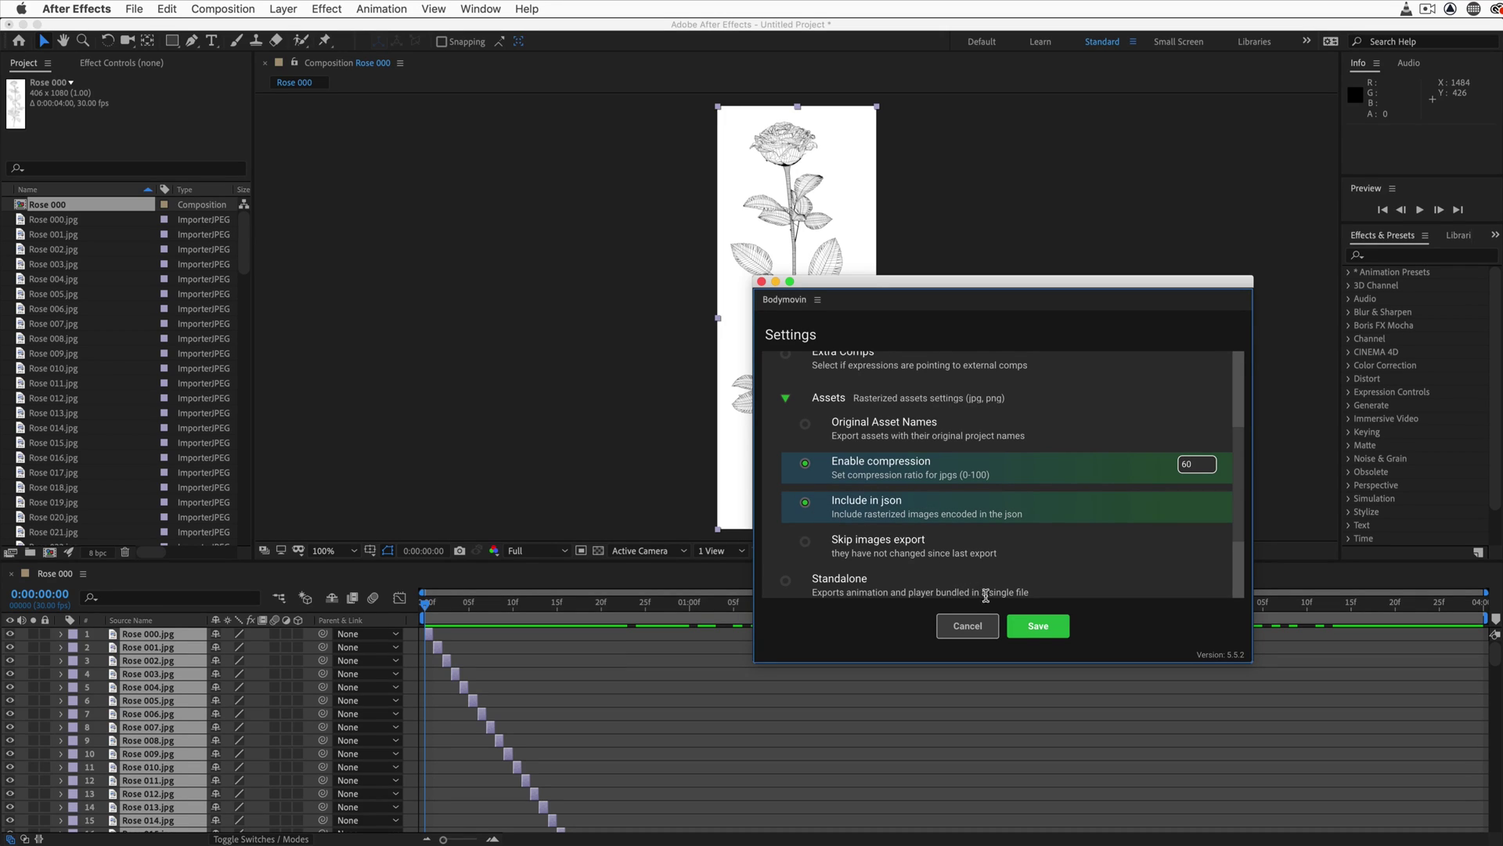
Save the Bodymovin settings for Rose 000 before rendering.
left_click(1028, 631)
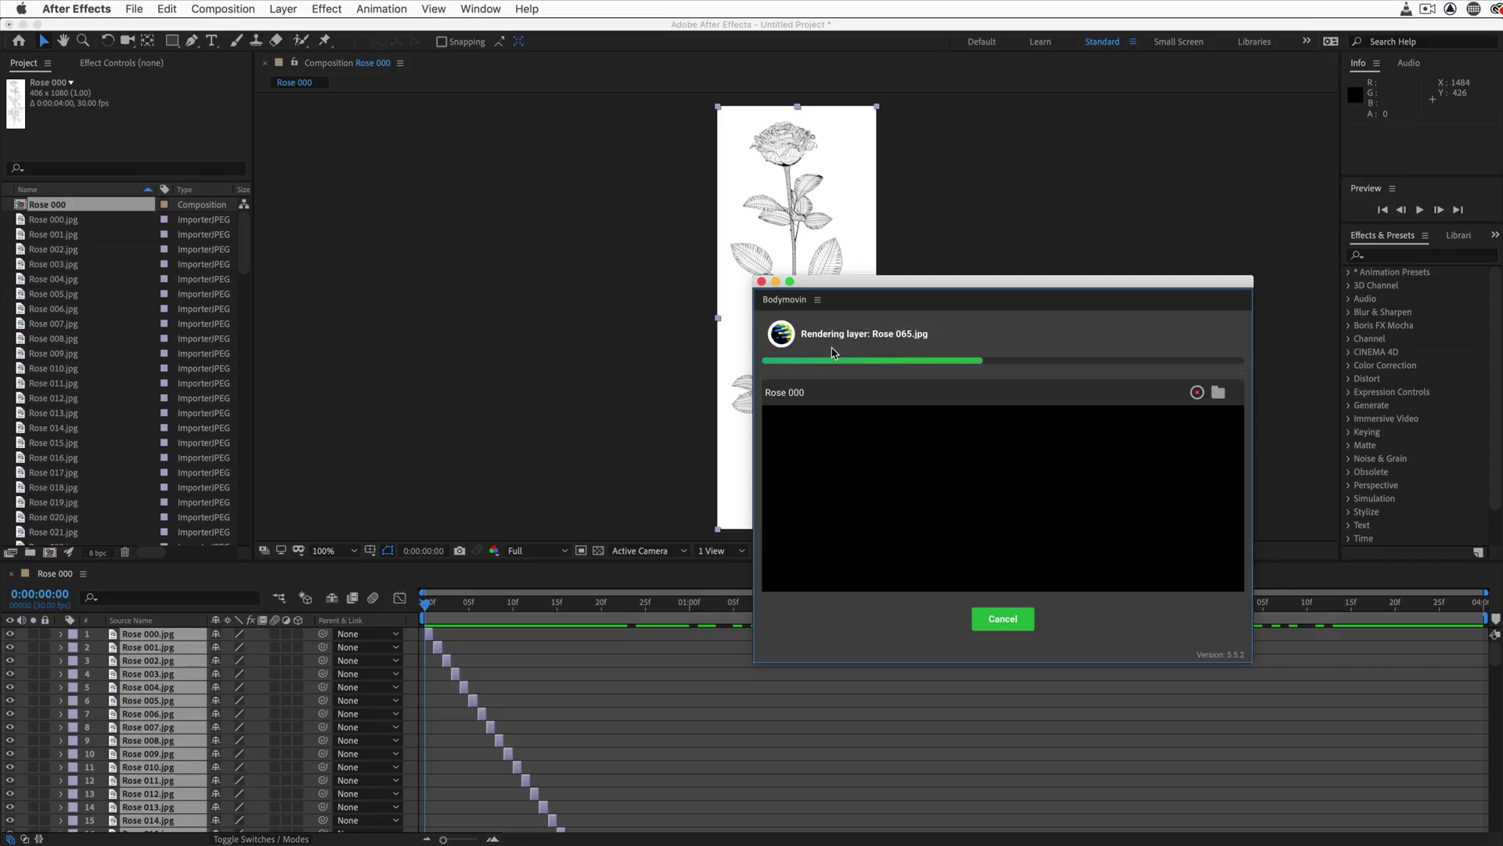
Finish the reply body with 'side a Webflow project?' and a 'Sincere…' sign-off.
type("side")
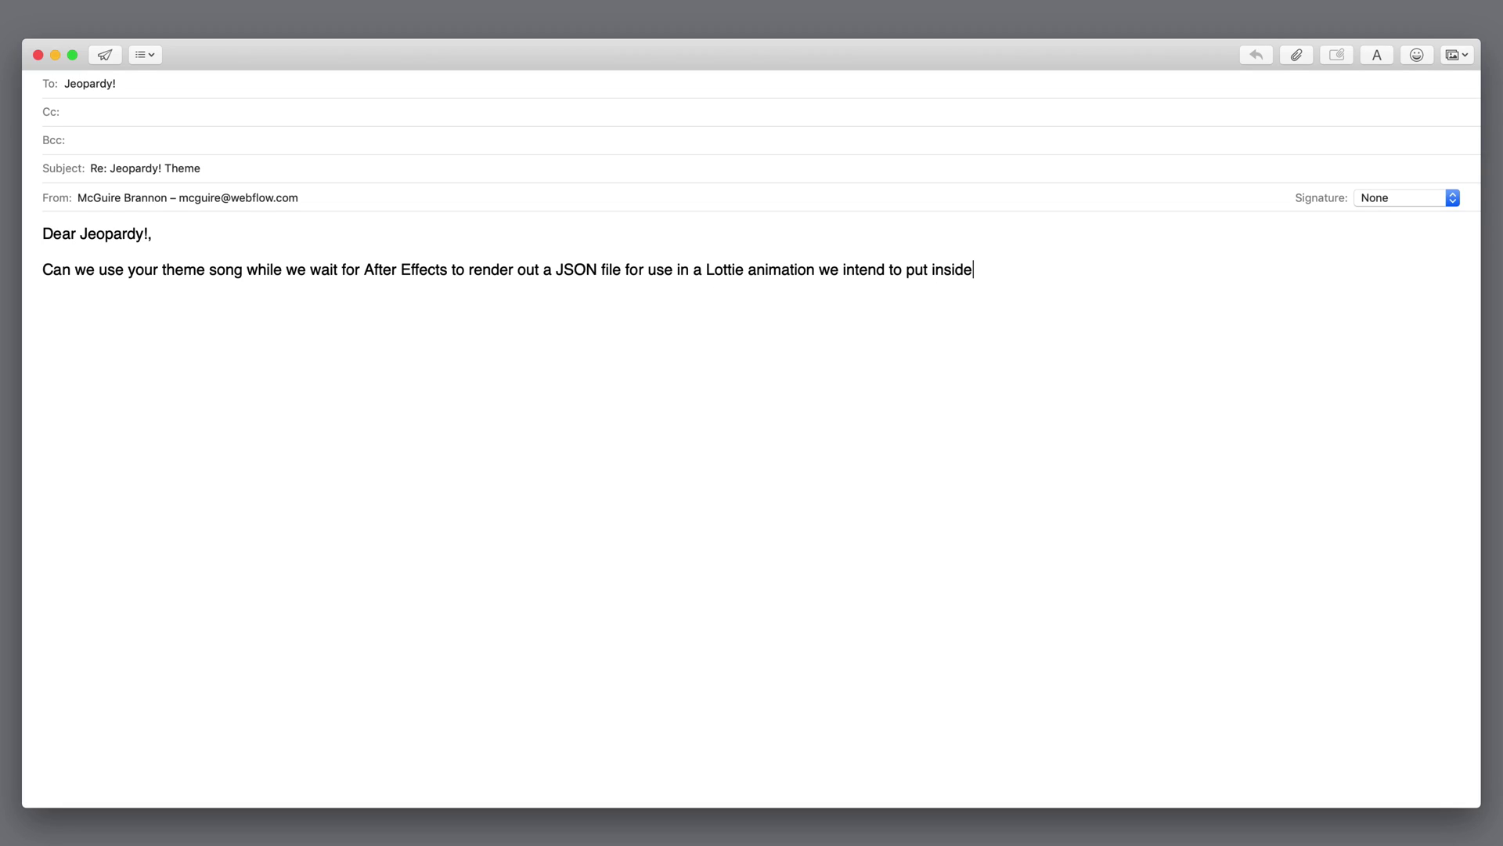
type(" a Webflow project?  Sincere")
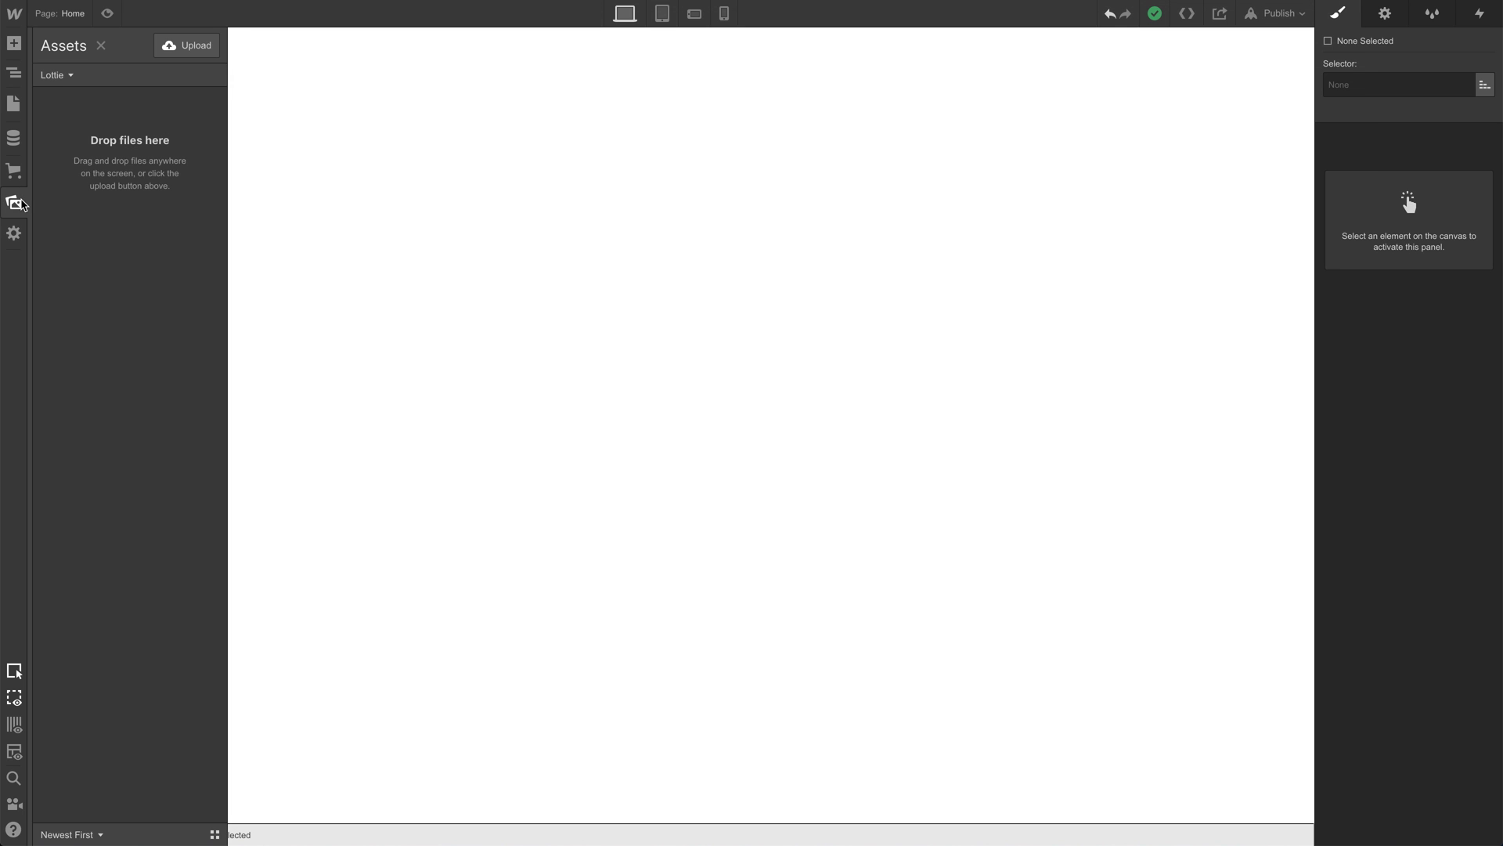
Upload Rose.json to the Webflow Assets panel.
left_click(188, 53)
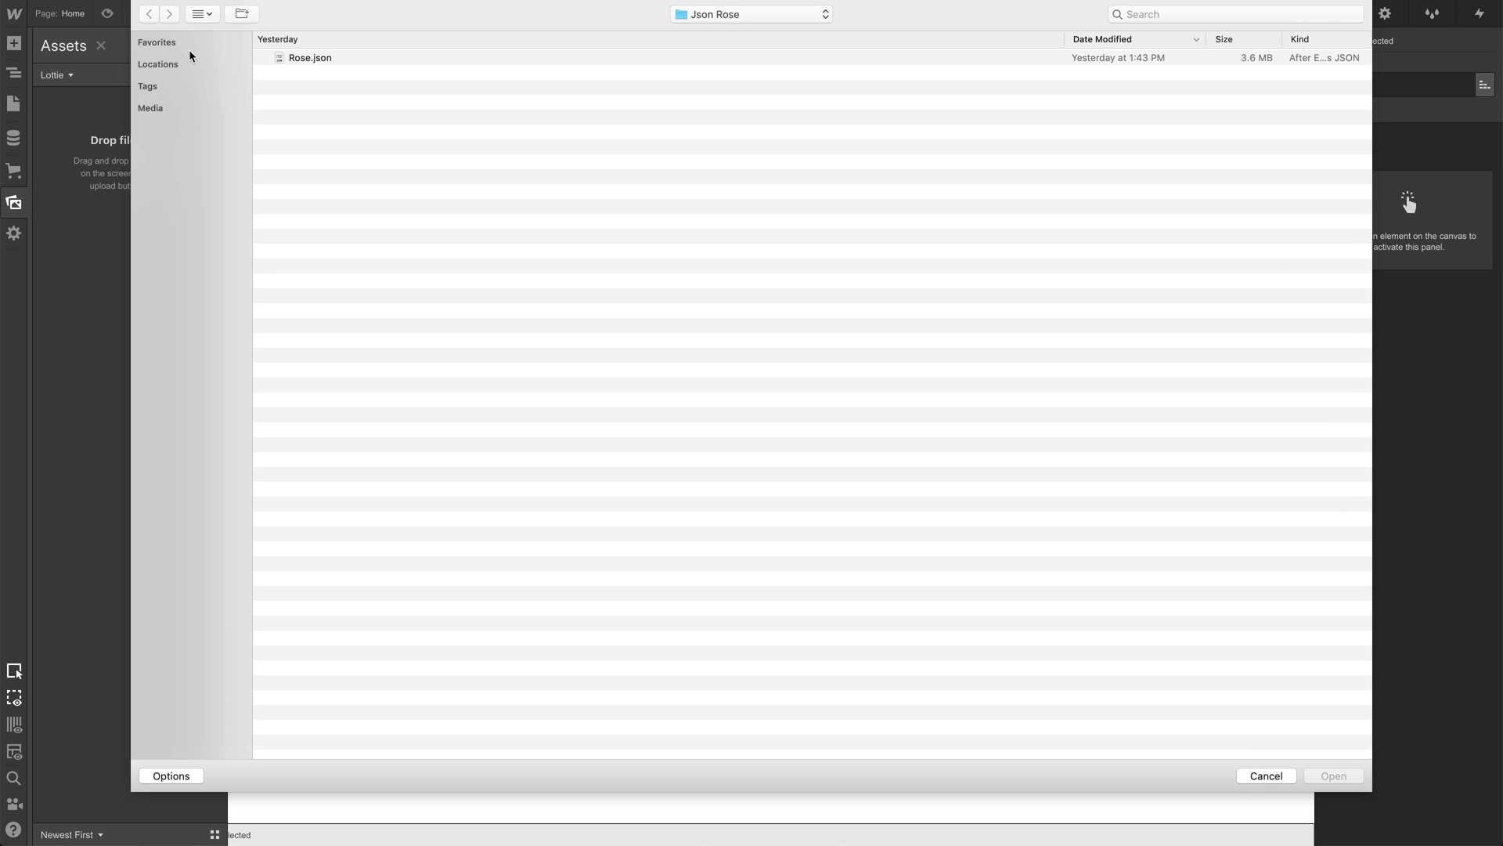
left_click(328, 61)
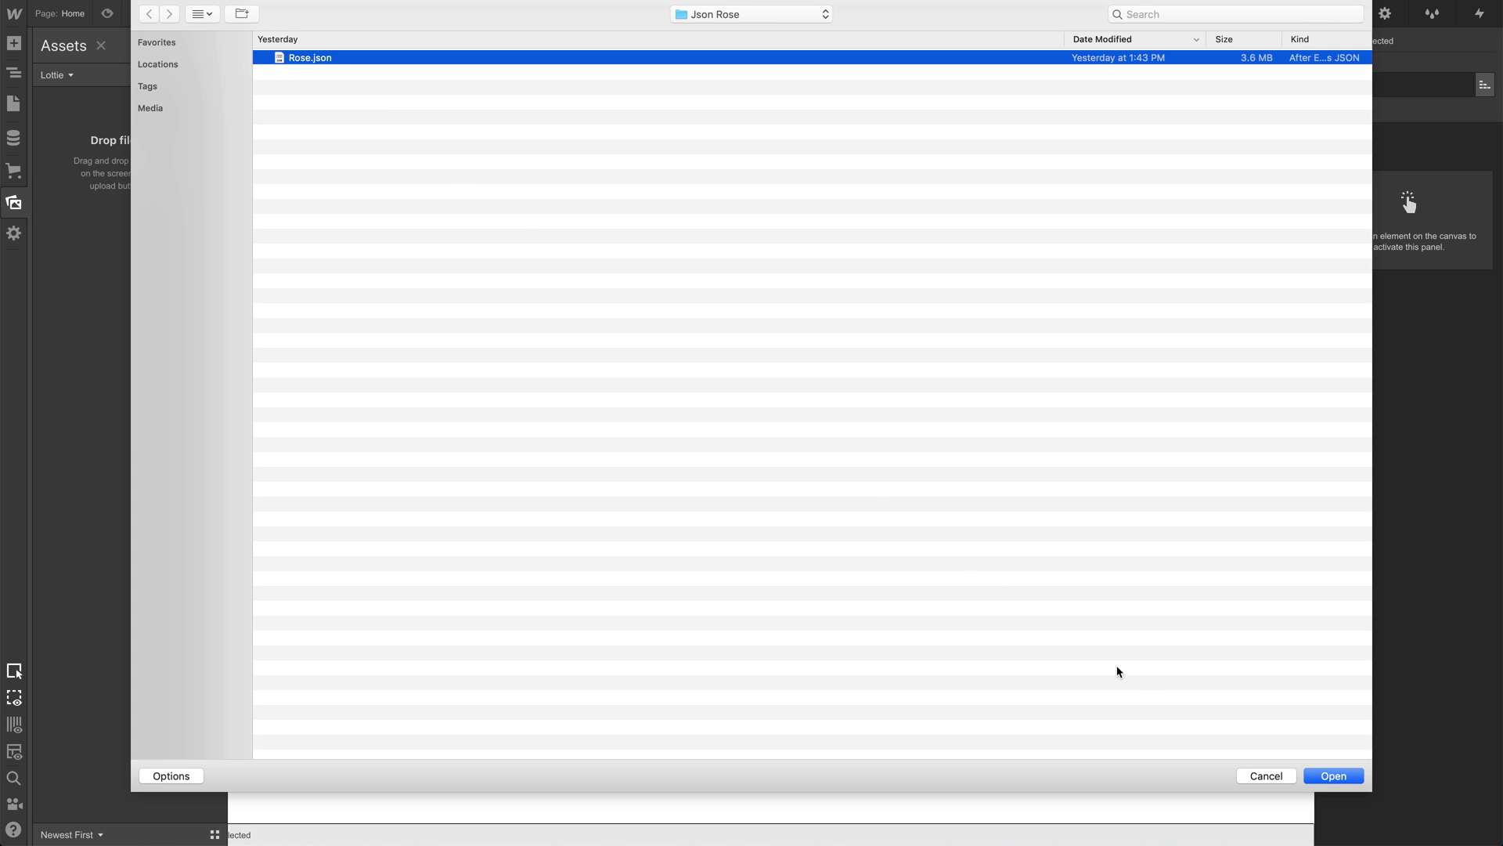
left_click(1316, 773)
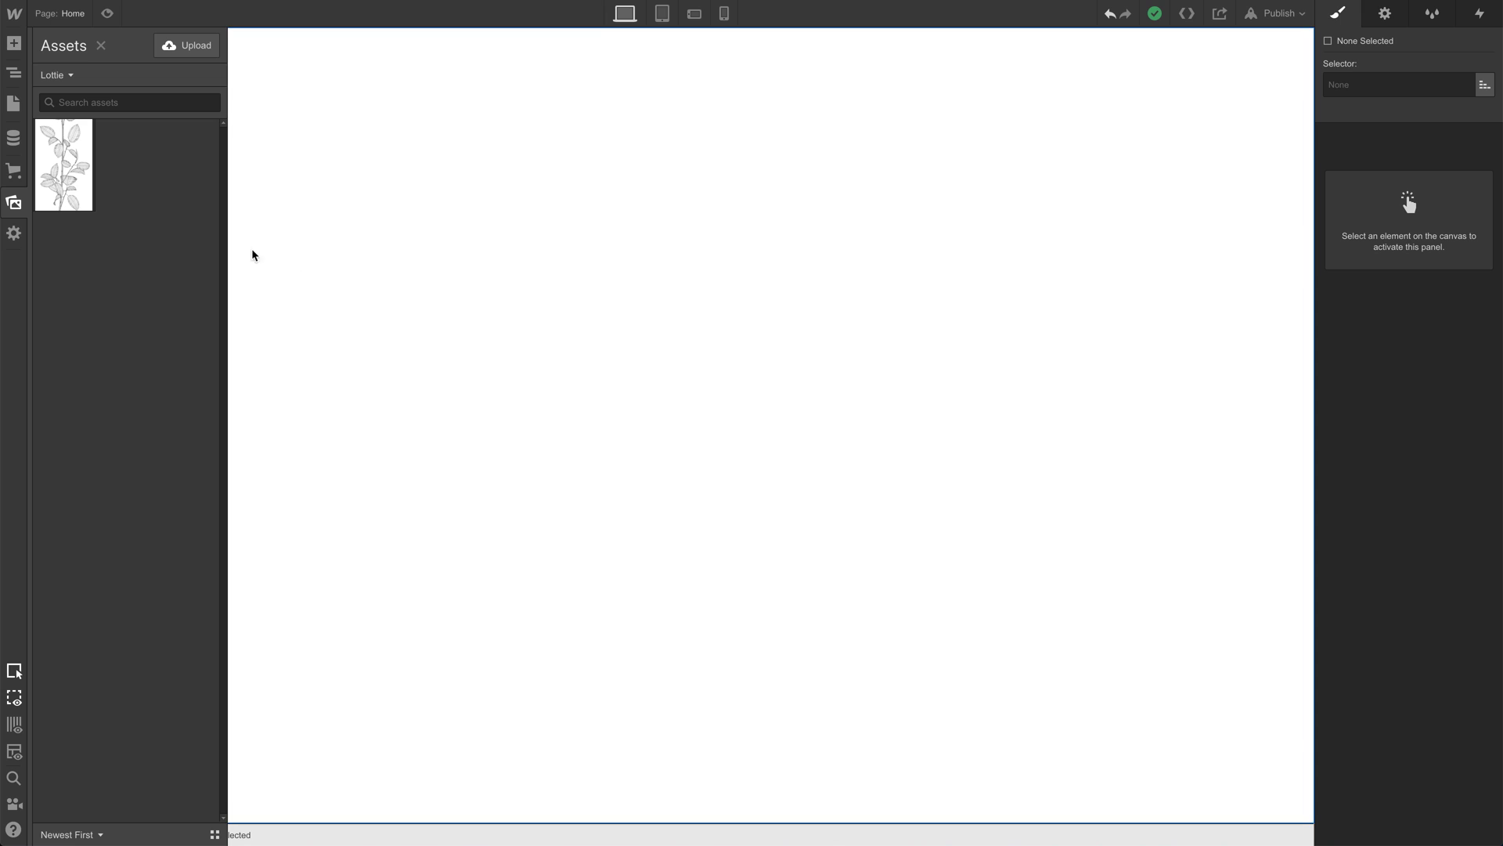
Place the Rose Lottie animation on the Home page and set its width to 380px.
left_click_drag(79, 166, 703, 192)
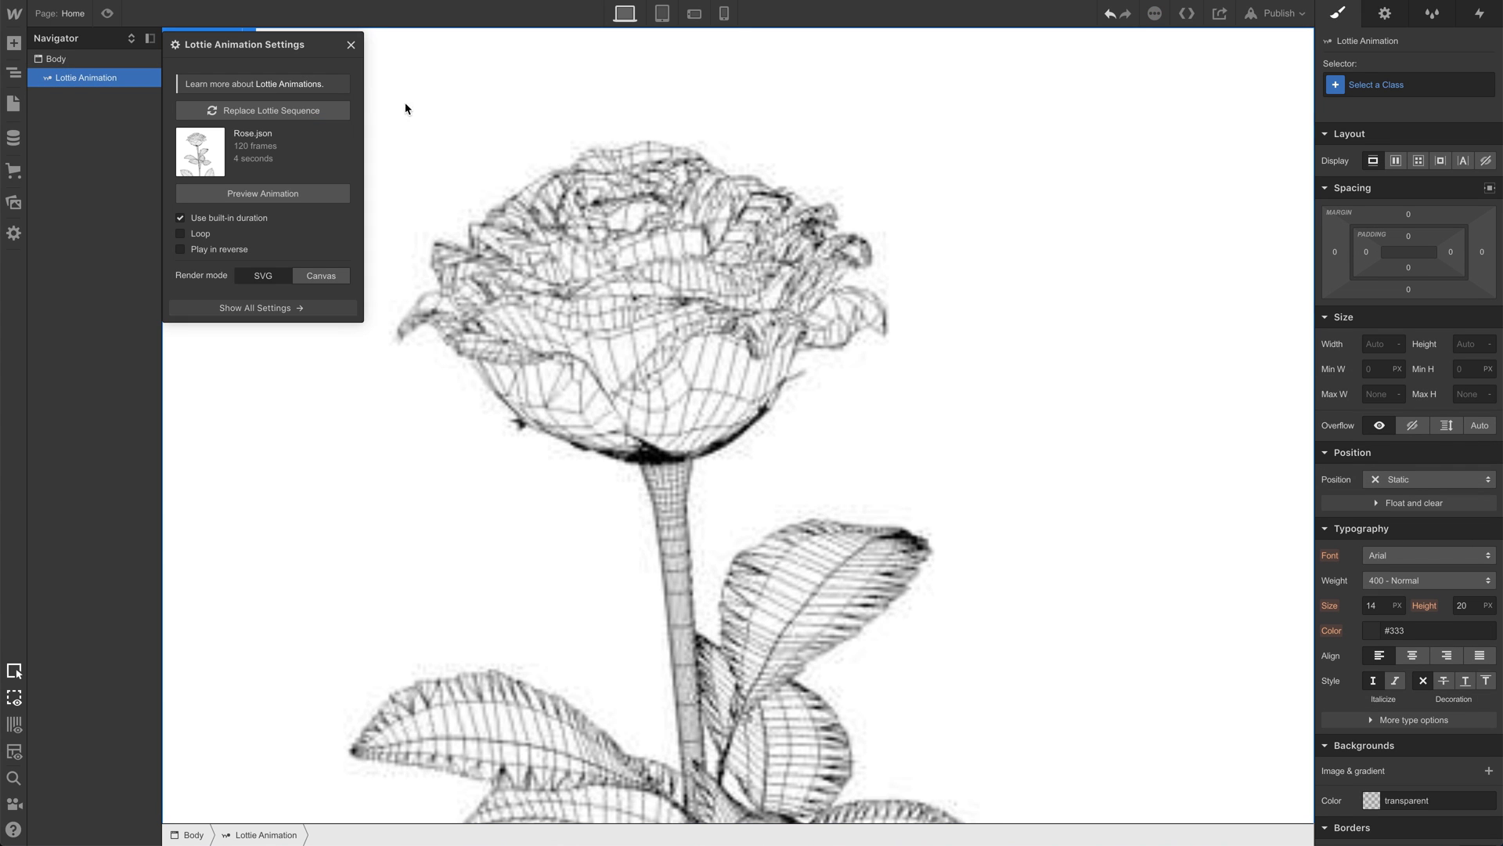
left_click(351, 45)
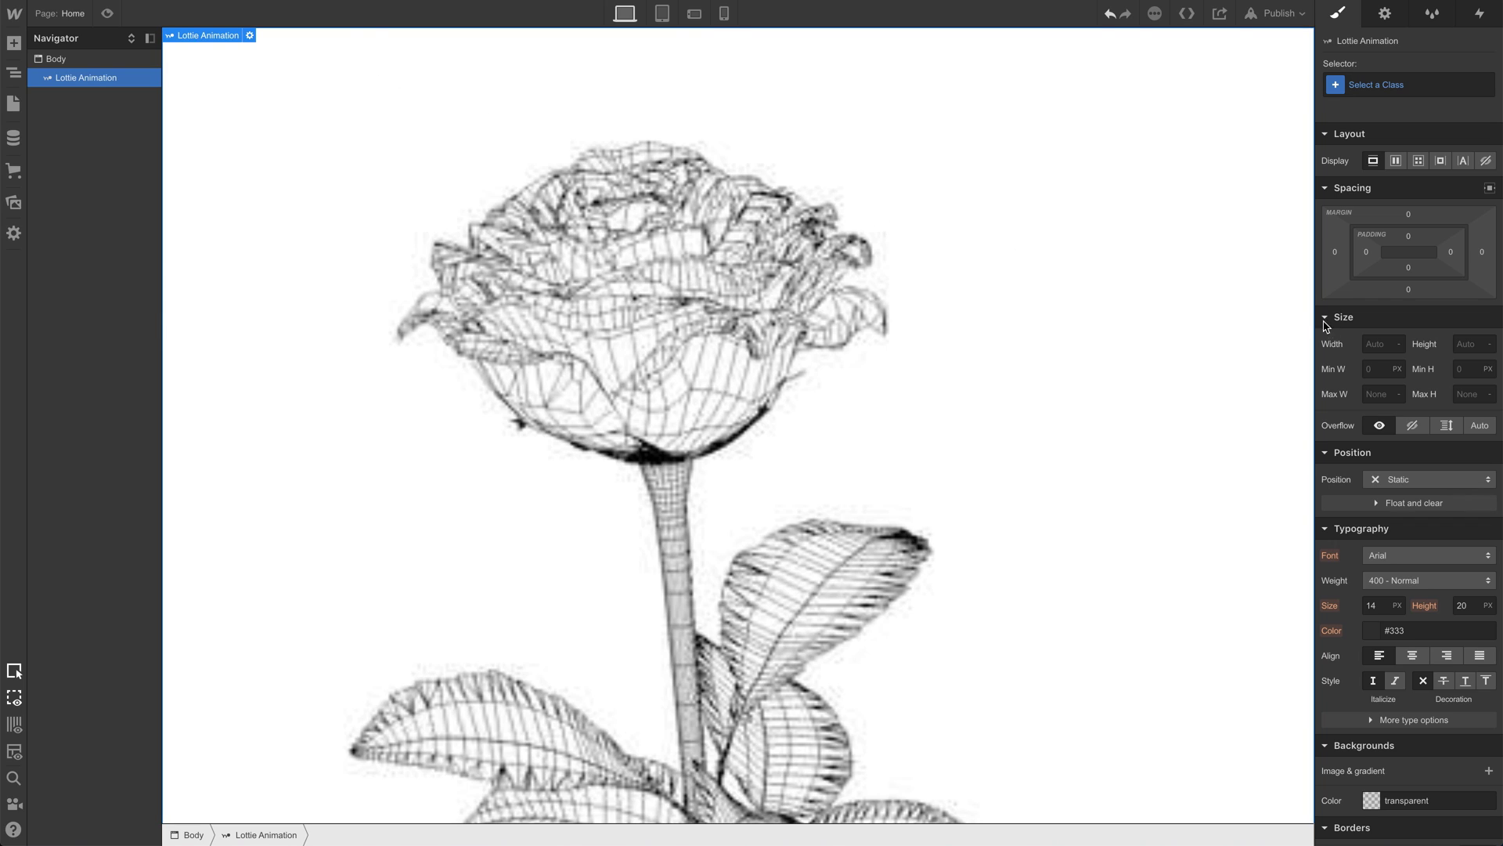
left_click(1375, 343)
key("Return")
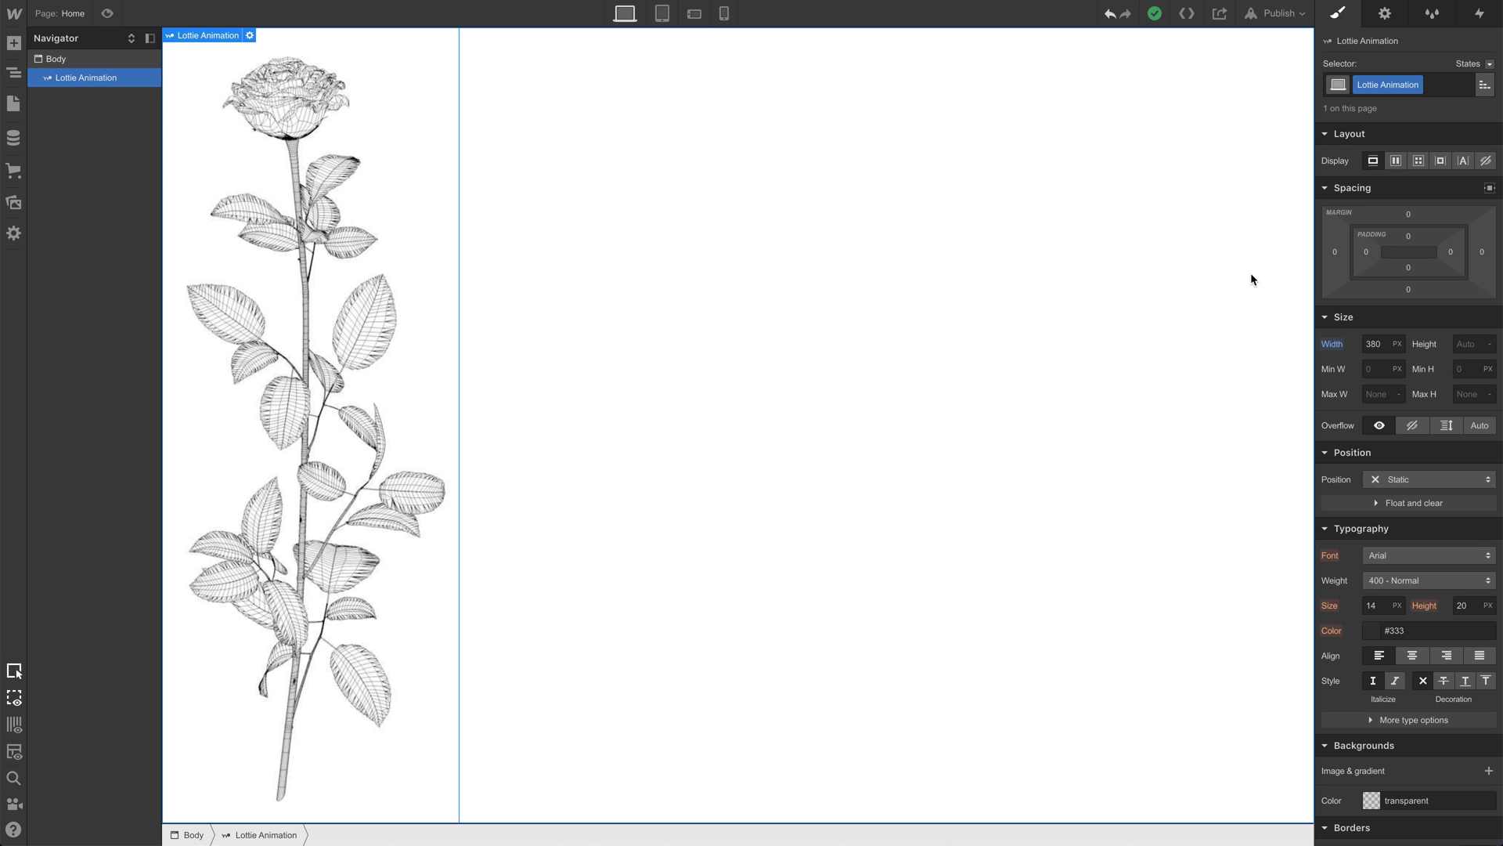
Add a 'While page is scrolling' page trigger that plays a new scroll animation.
left_click(1493, 25)
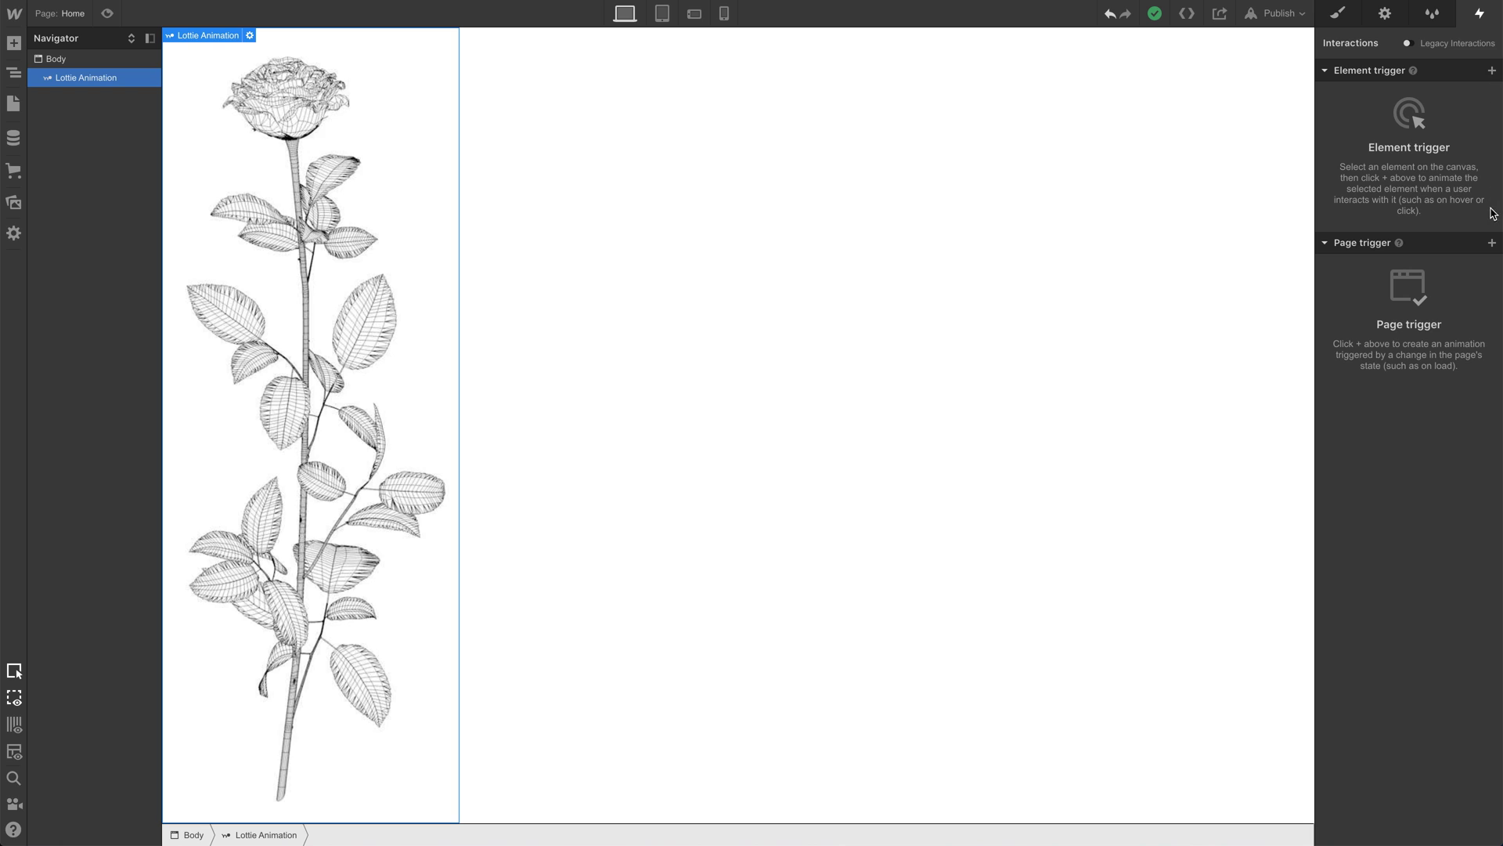
left_click(1491, 243)
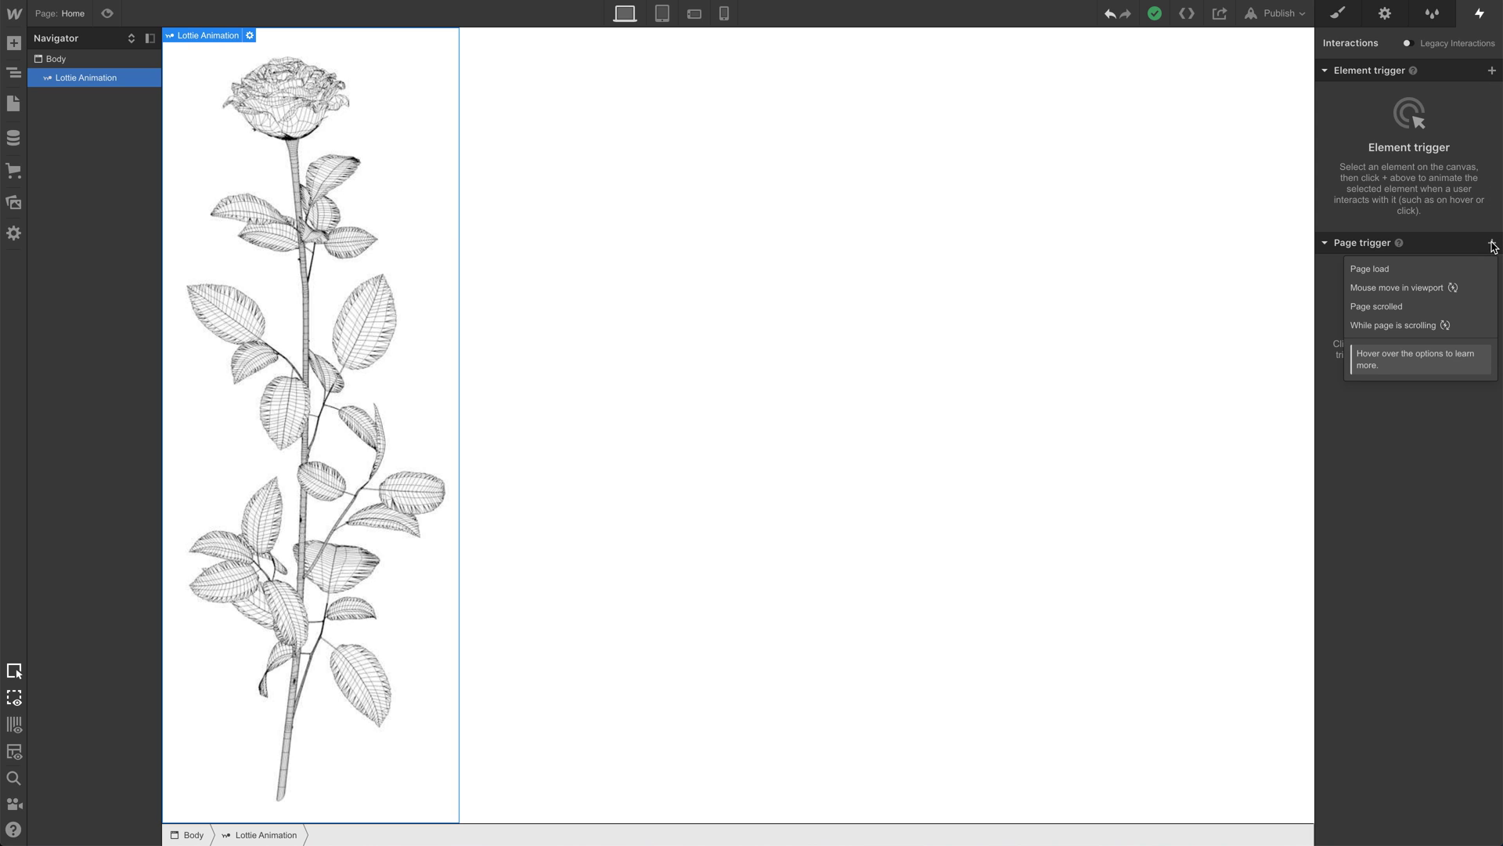
left_click(1485, 326)
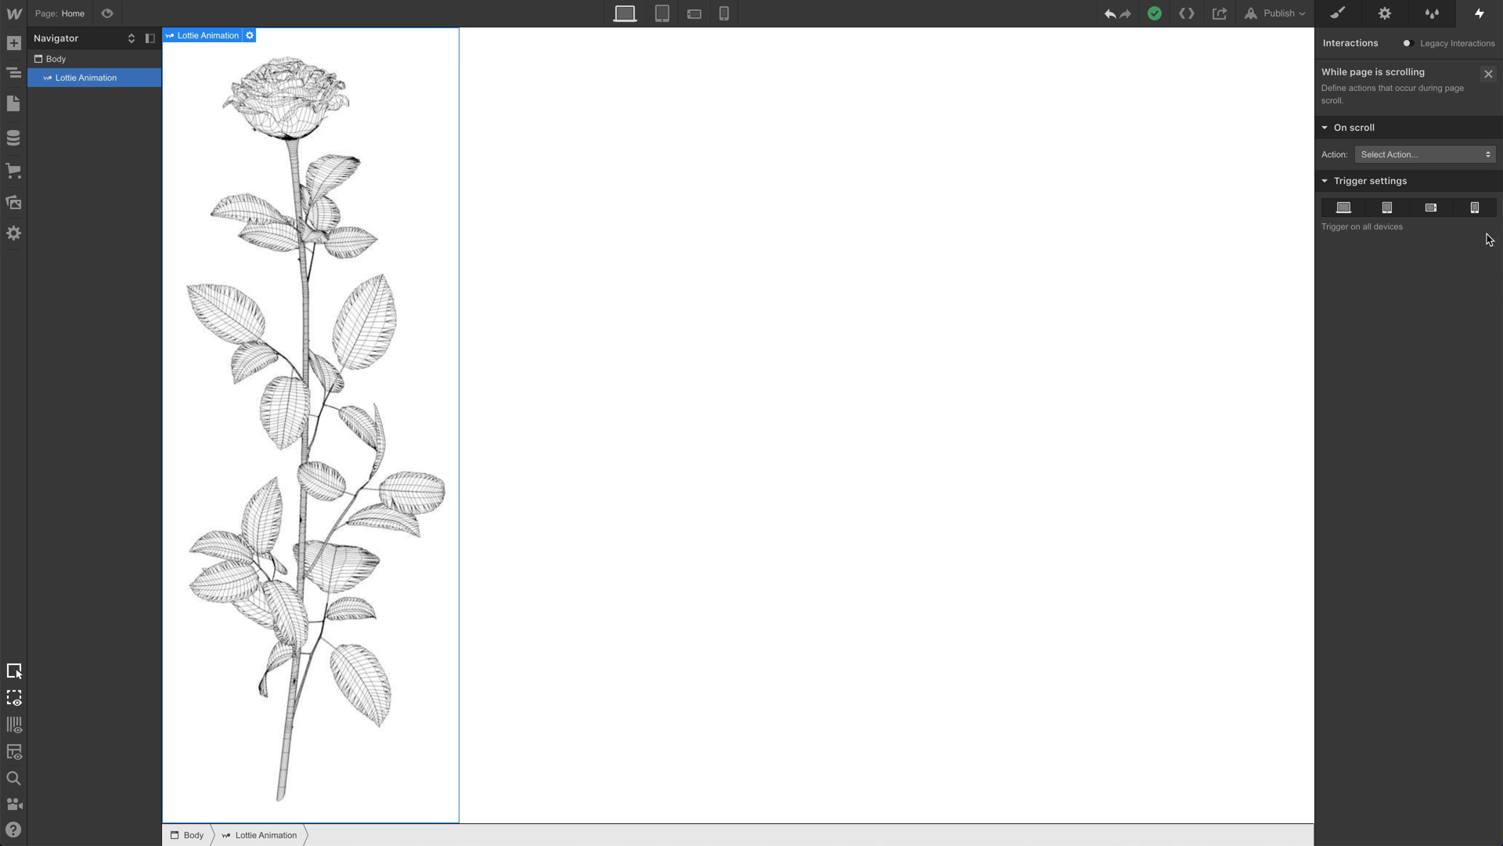
left_click(1486, 160)
left_click(1485, 191)
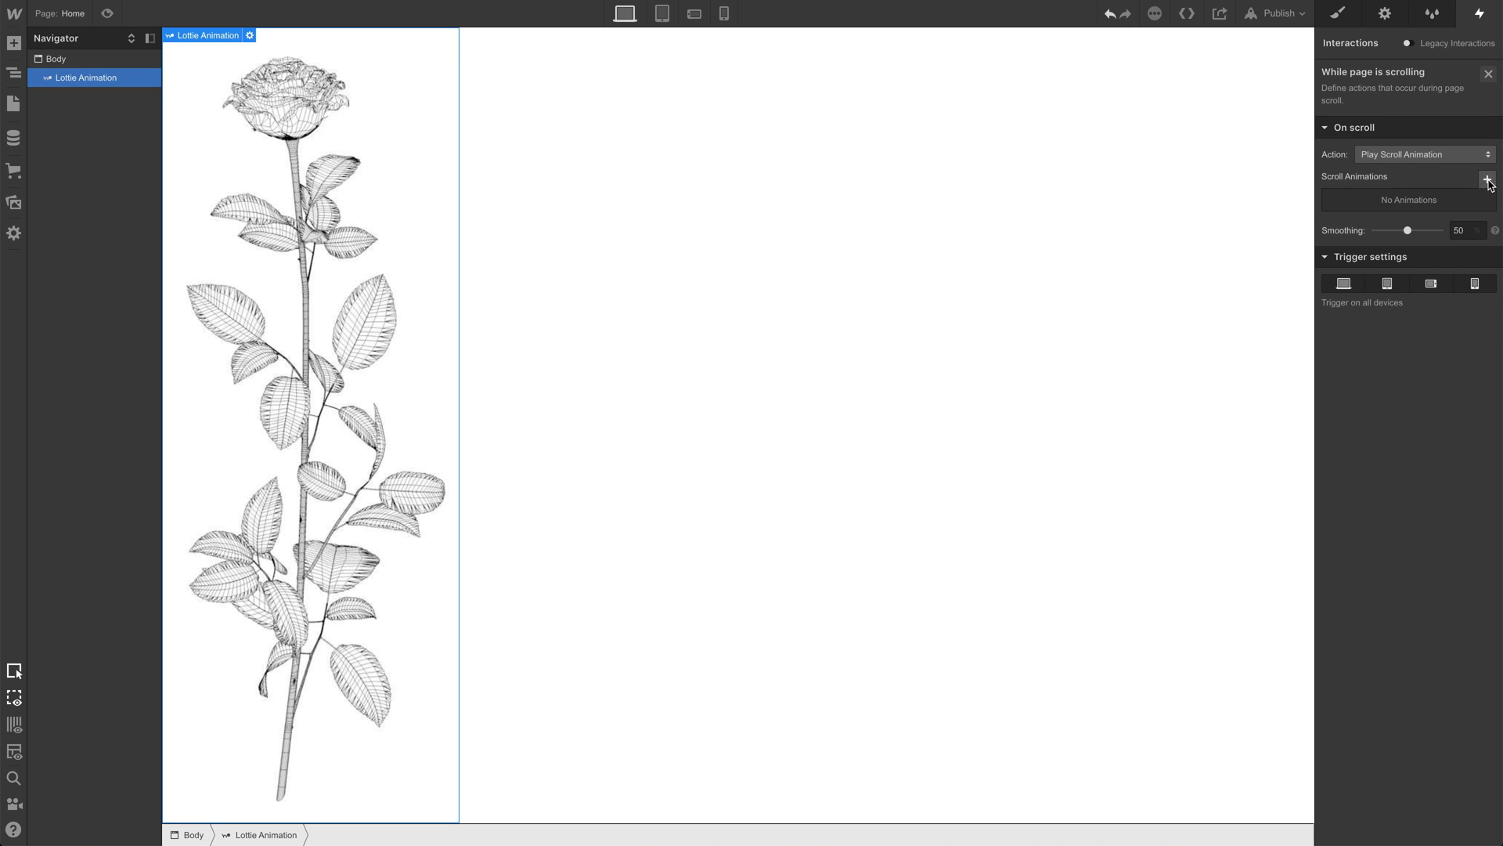
left_click(1487, 180)
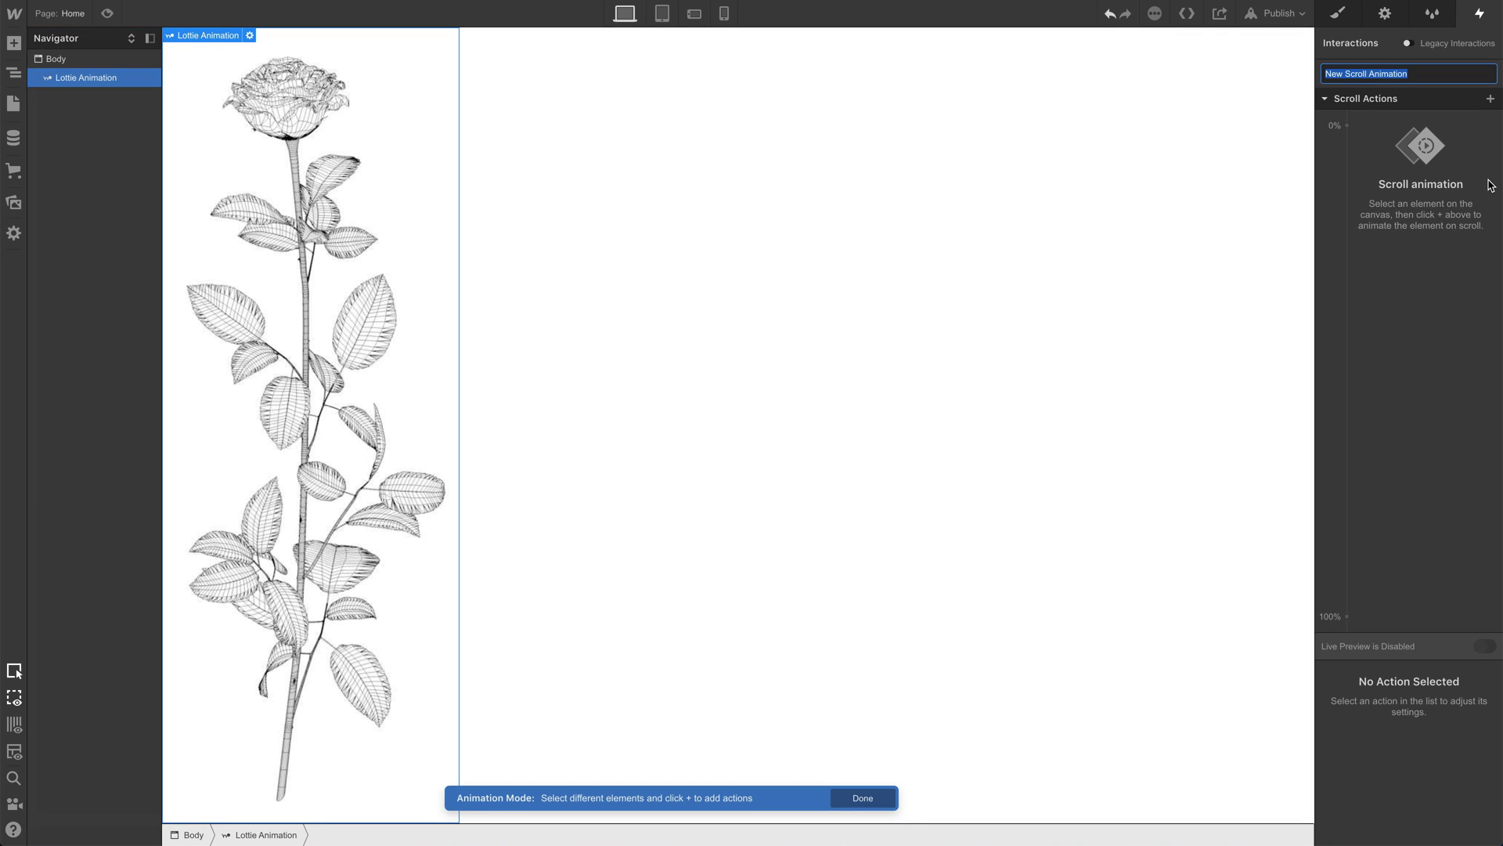
Add a Lottie action to the scroll animation and select its 100% keyframe.
left_click(1490, 99)
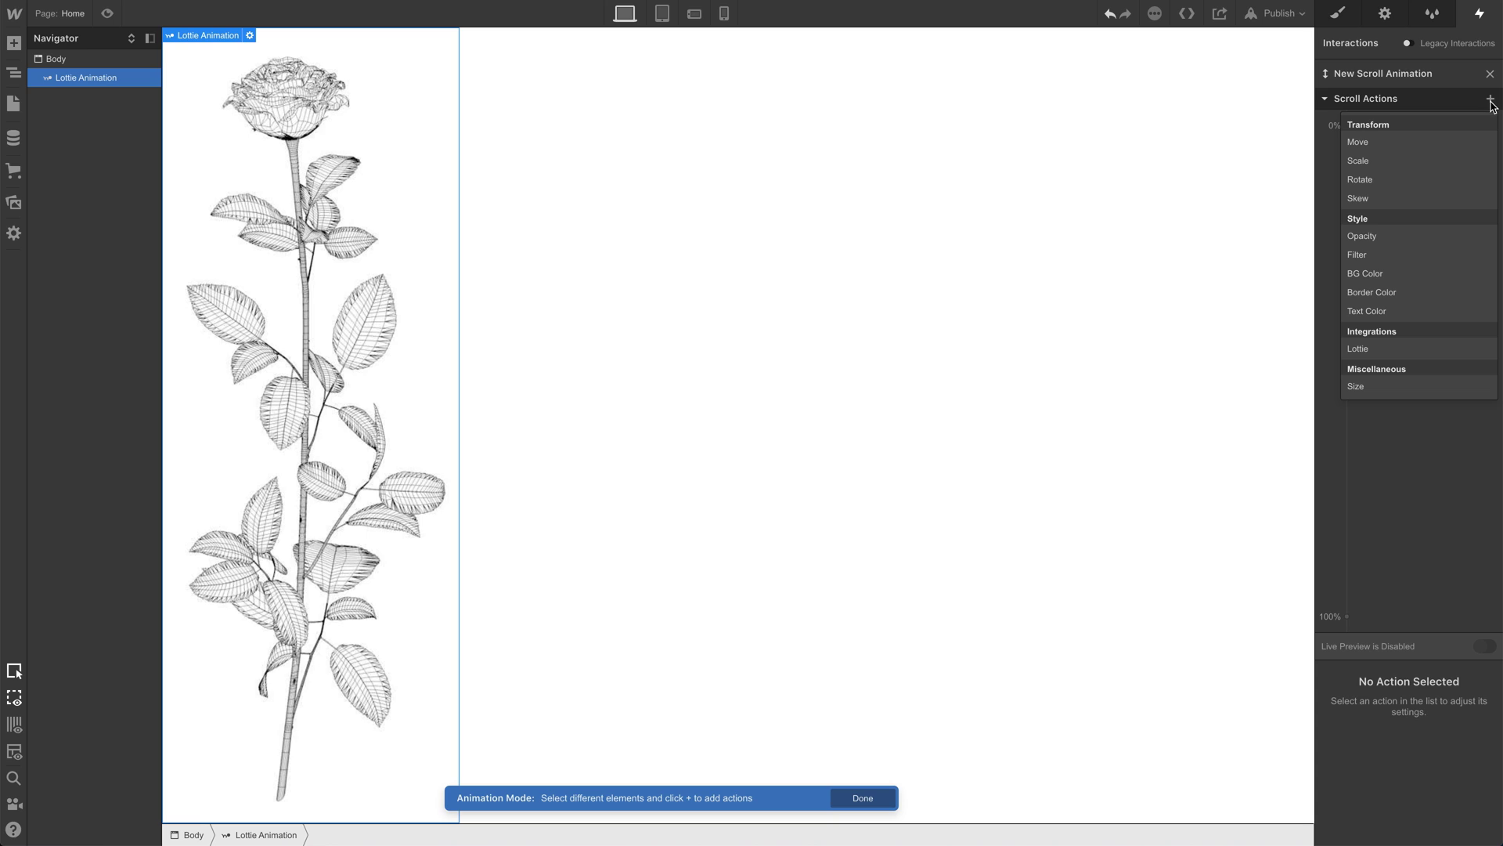
left_click(1469, 347)
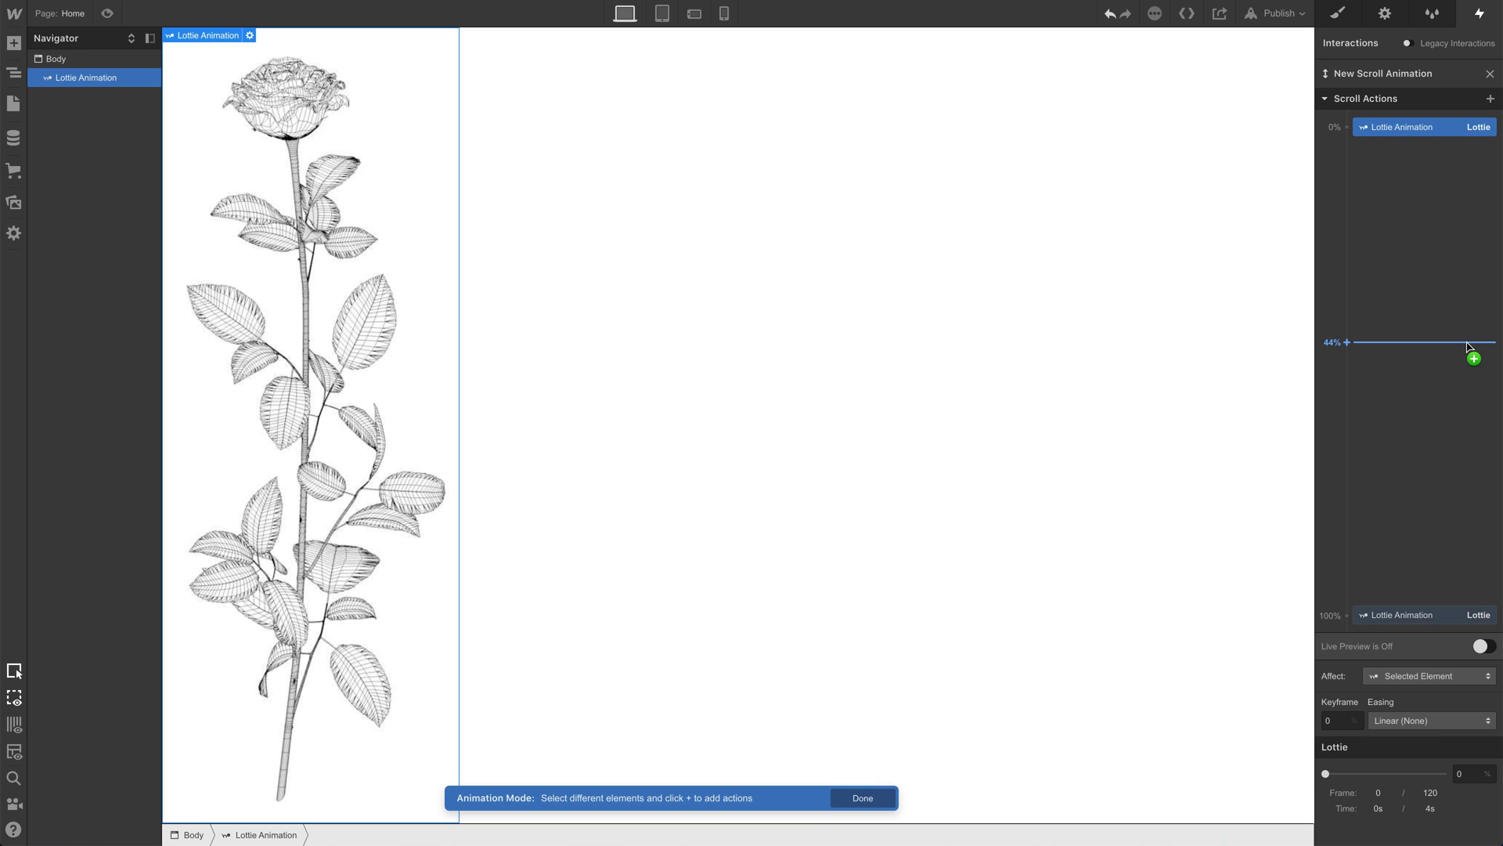
left_click(1418, 616)
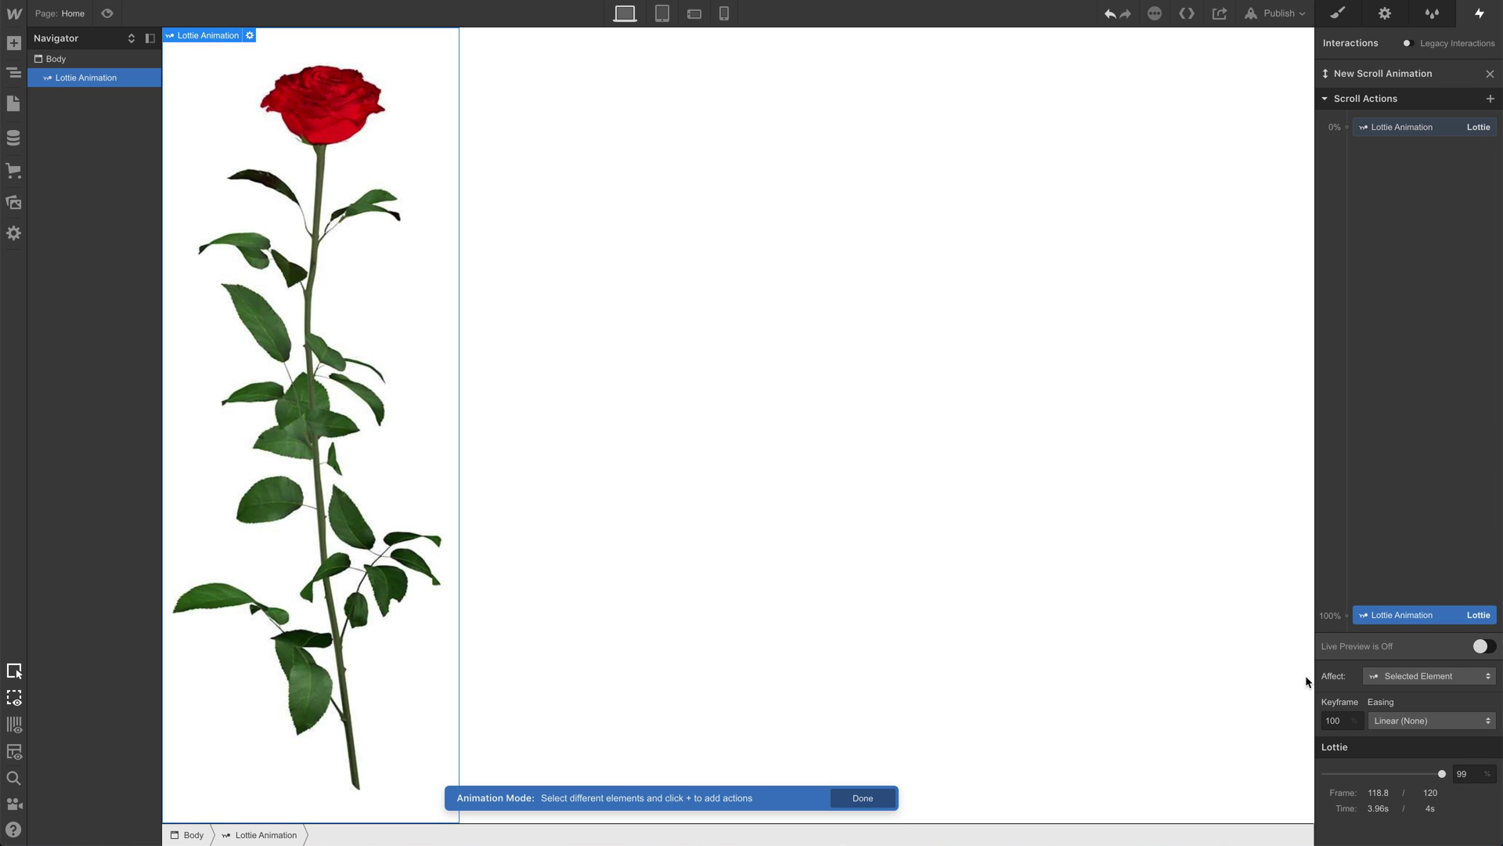
Set the page Body height to 200vh in the Style panel, previewing before and after.
left_click(110, 14)
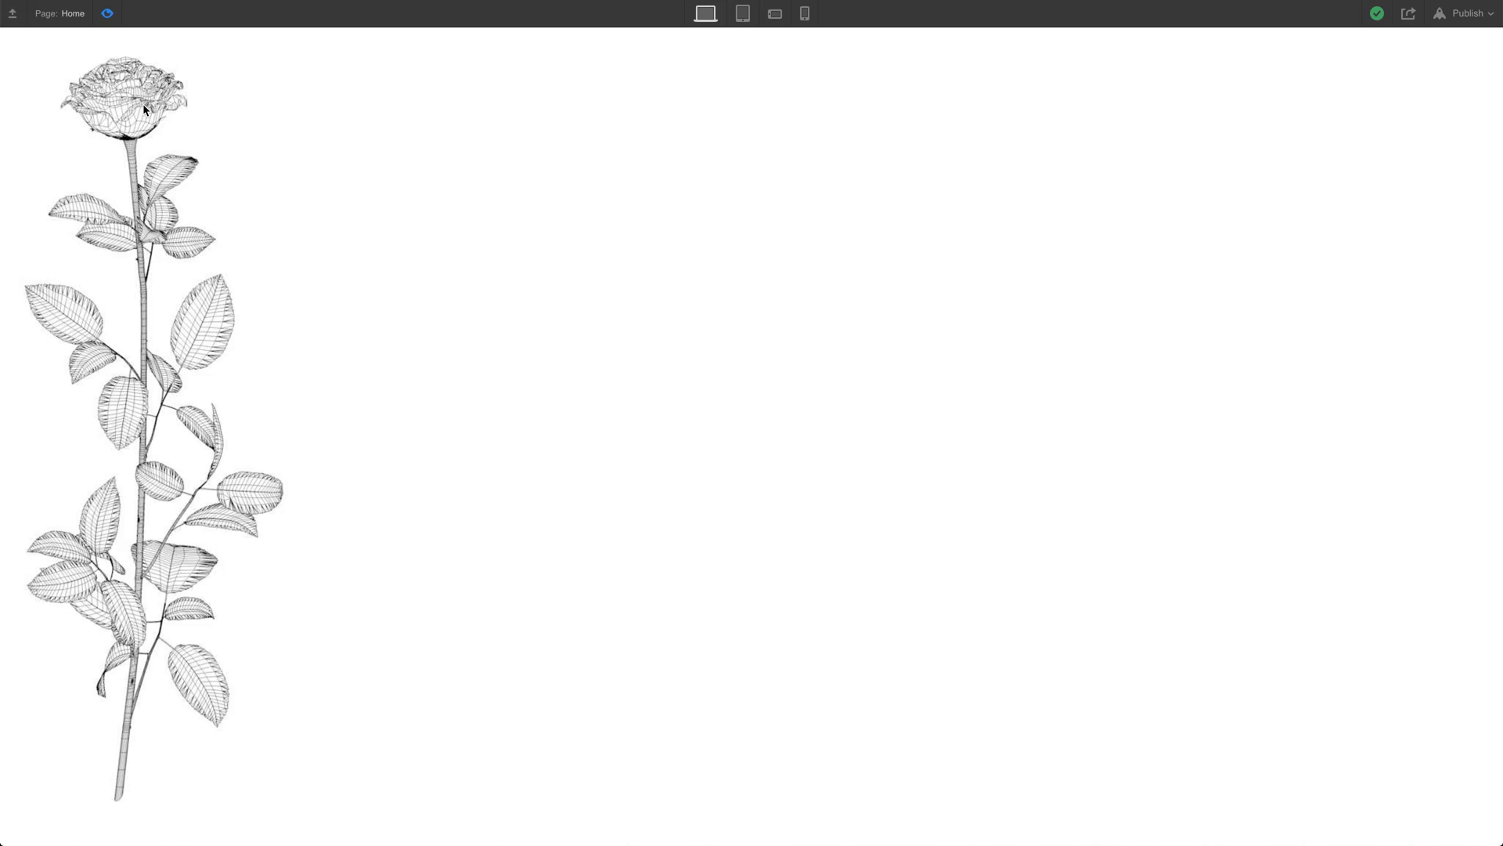
left_click(107, 14)
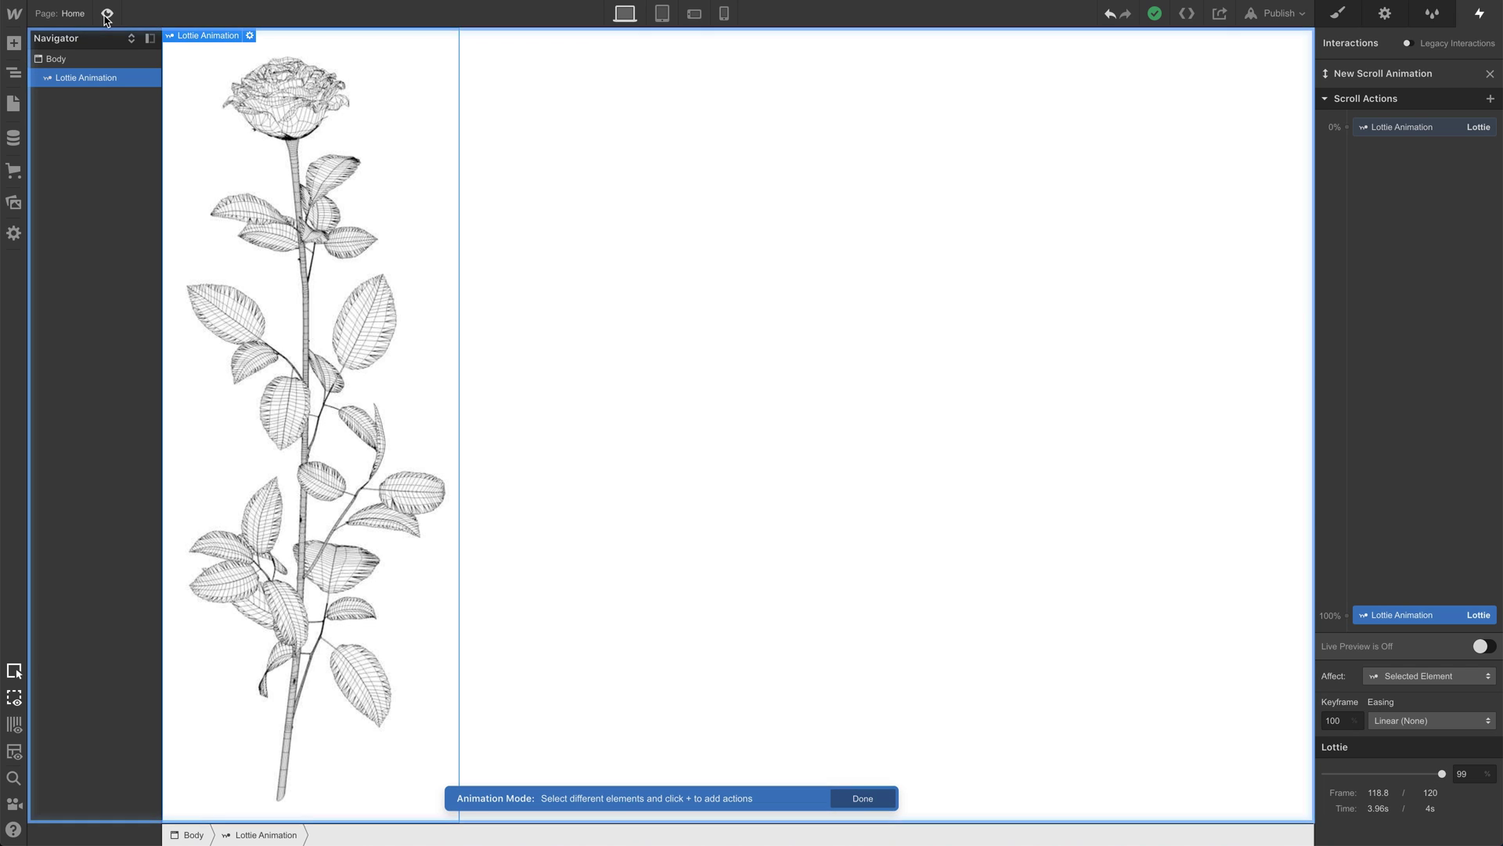
left_click(92, 58)
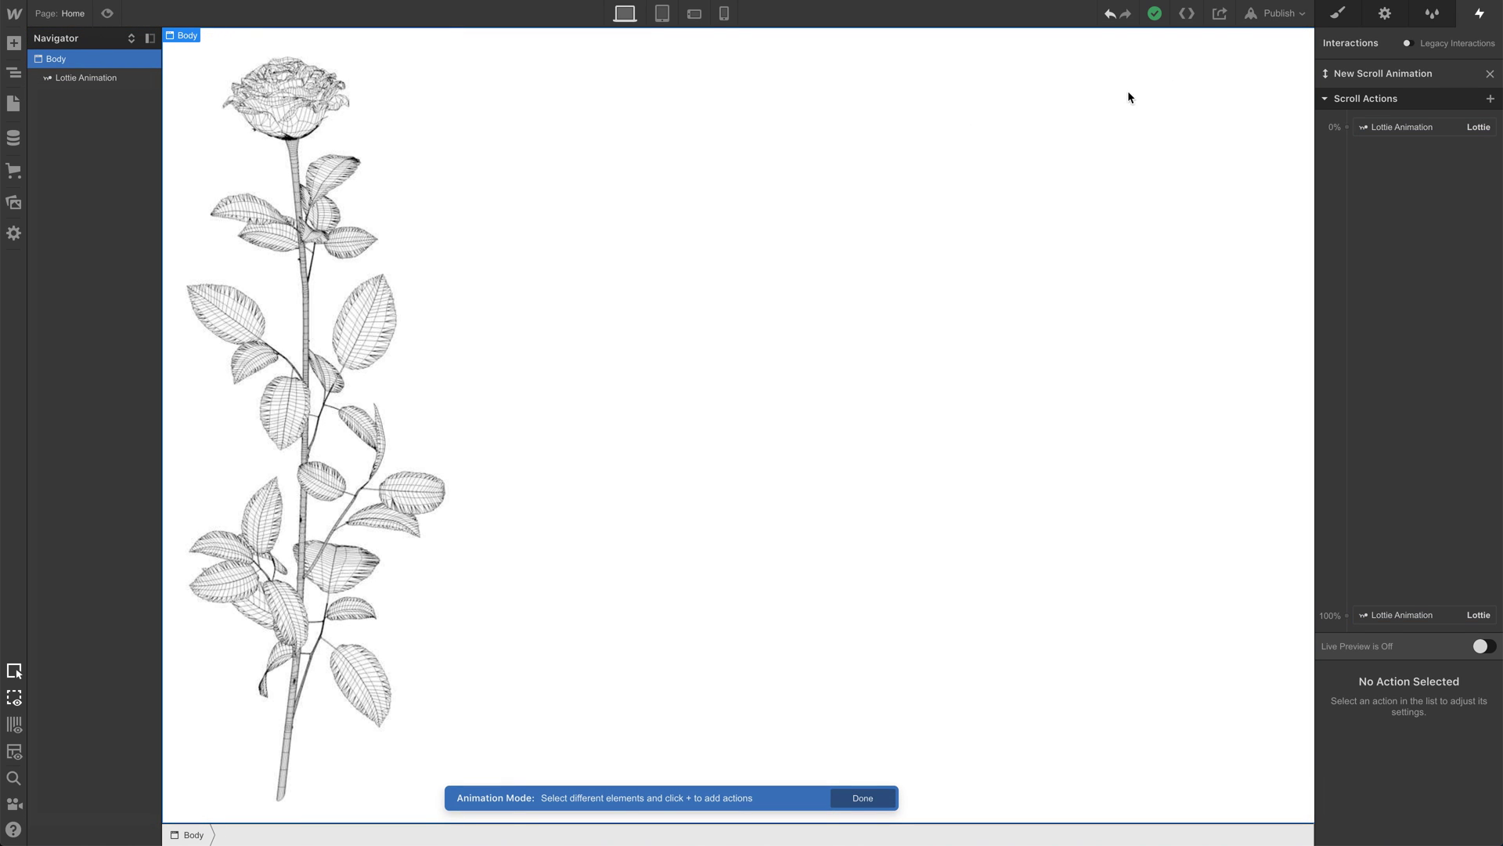
left_click(1339, 18)
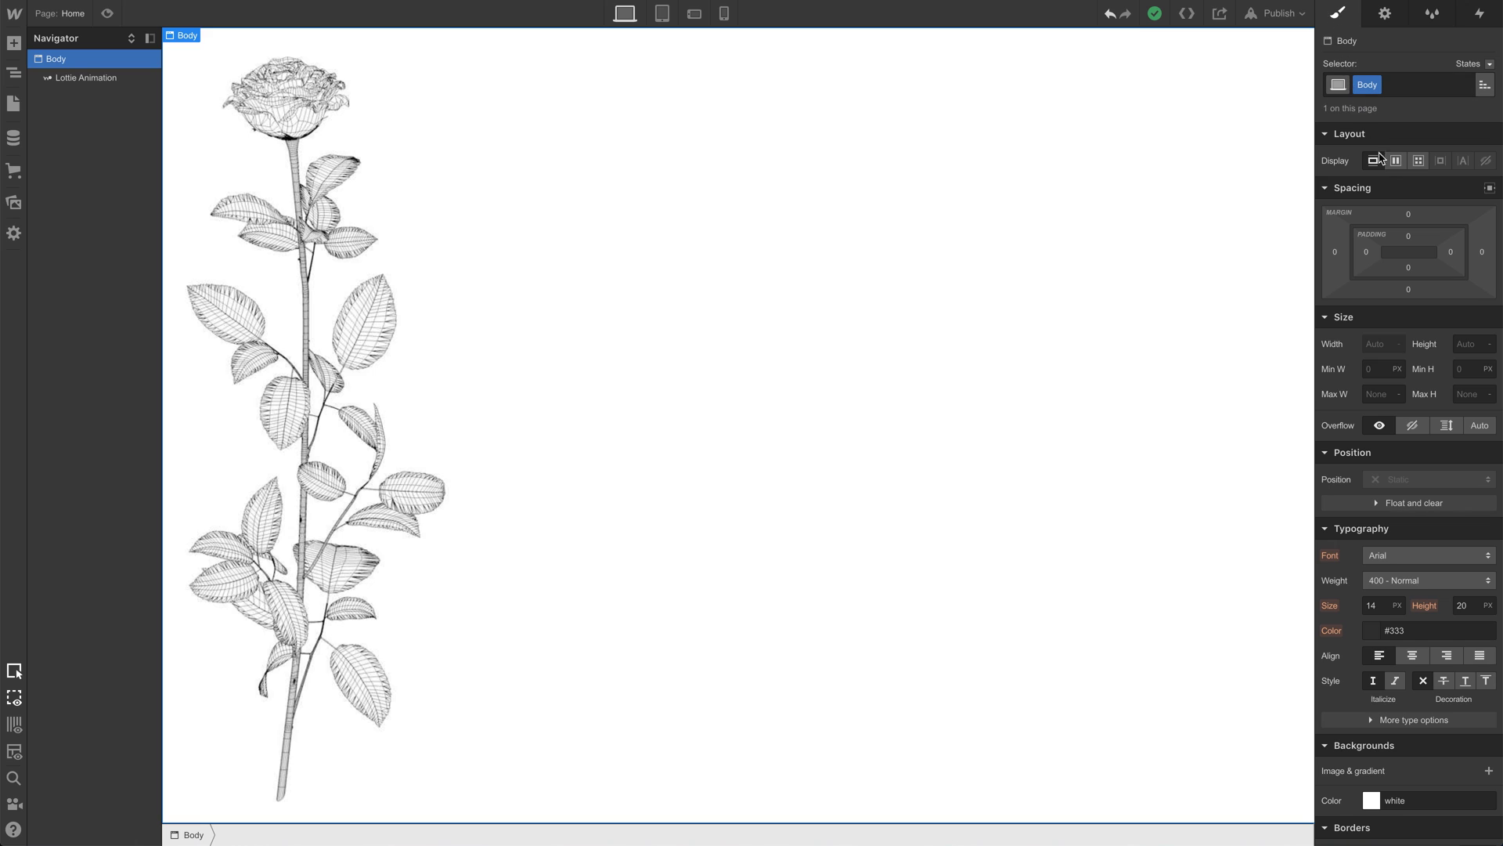
left_click(1468, 344)
type("200vh")
key("Return")
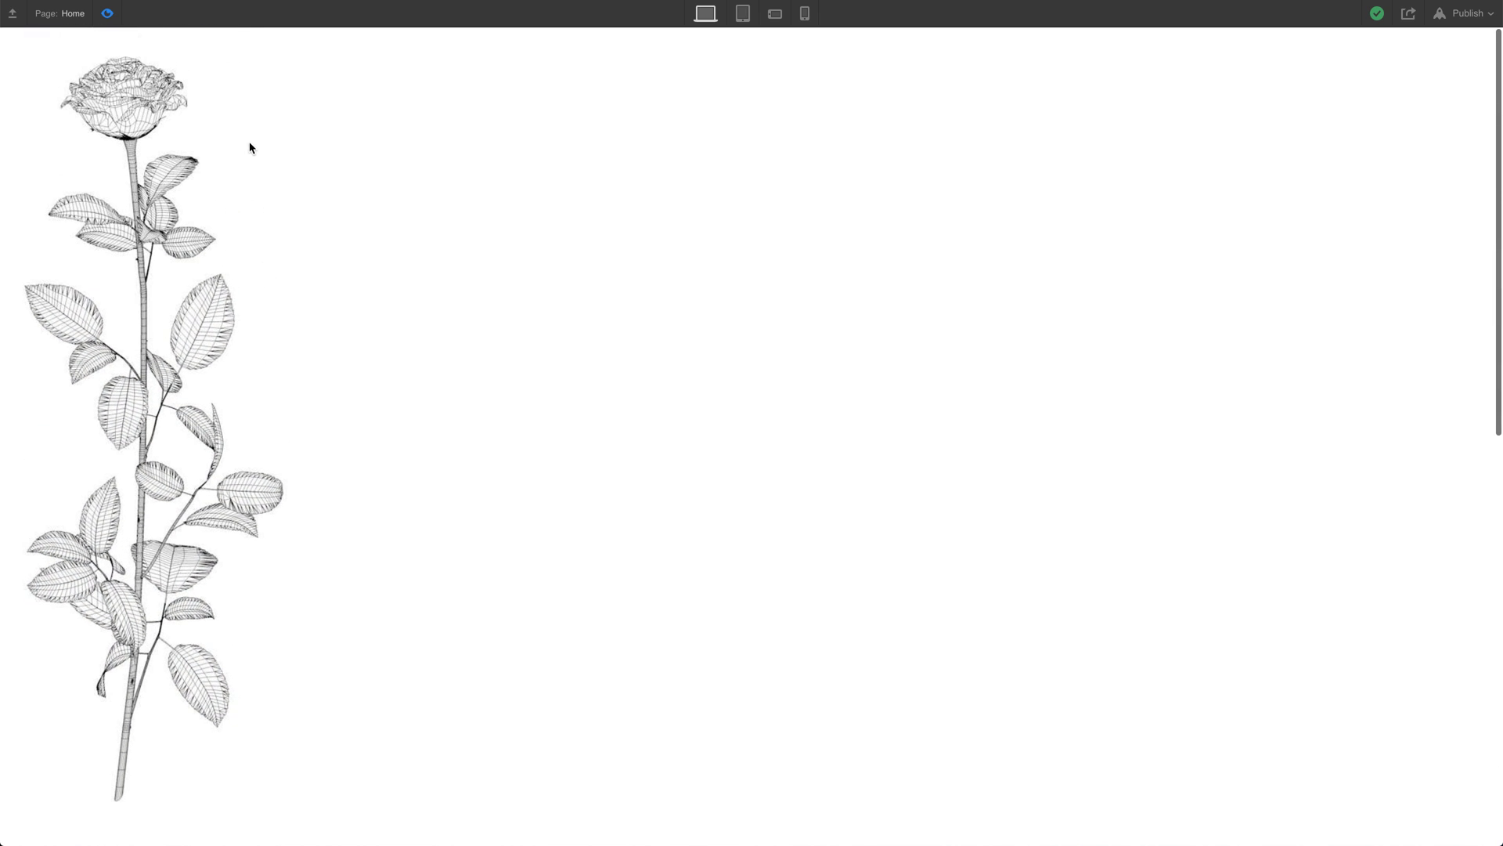
left_click(110, 14)
left_click(125, 78)
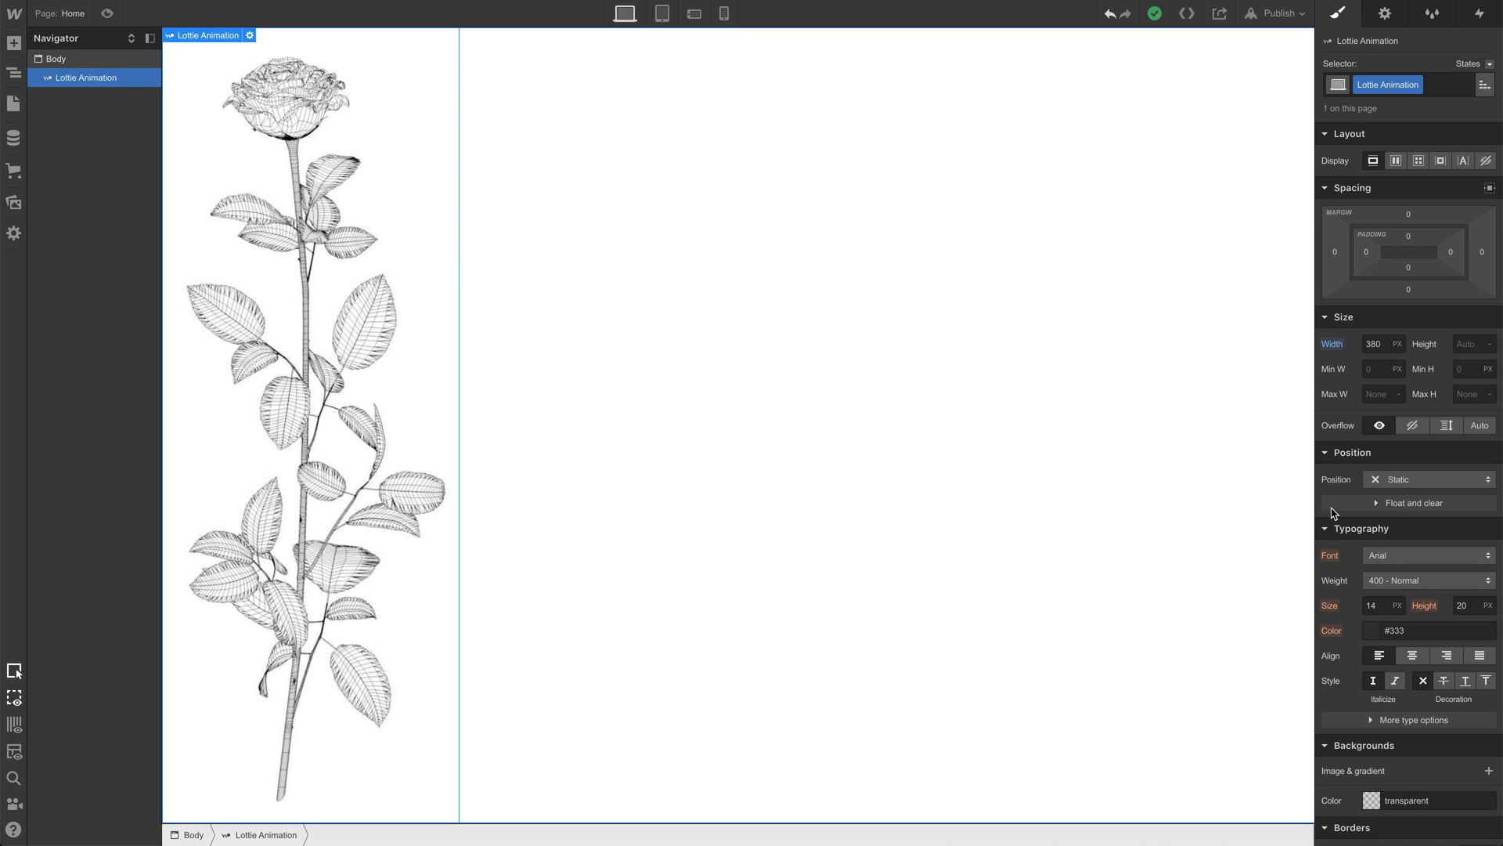
Make the Lottie Animation sticky and scroll the preview down and back up.
left_click(1484, 480)
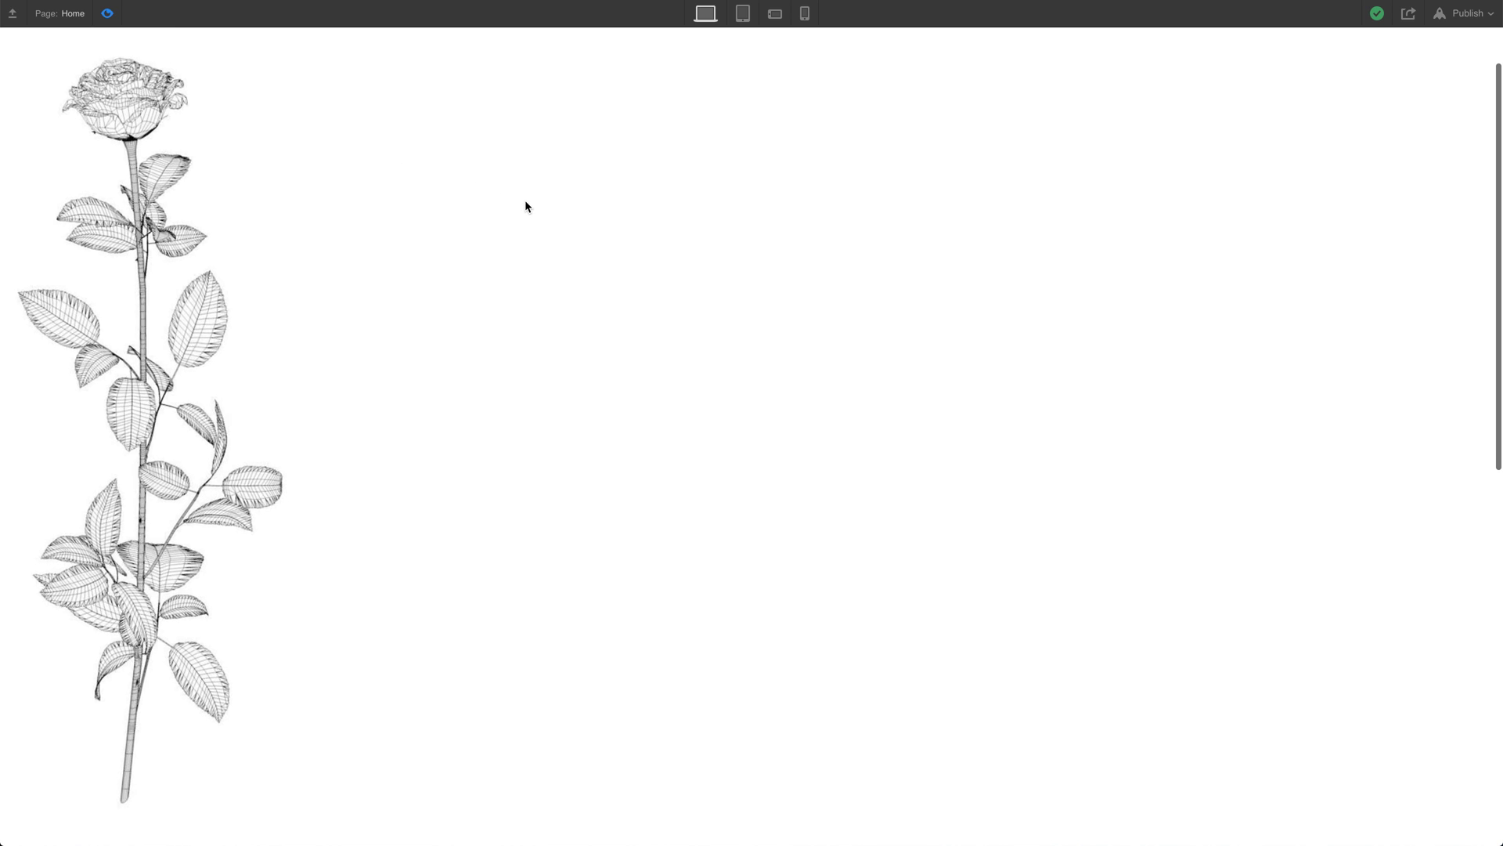
scroll(525, 206, "down", 3)
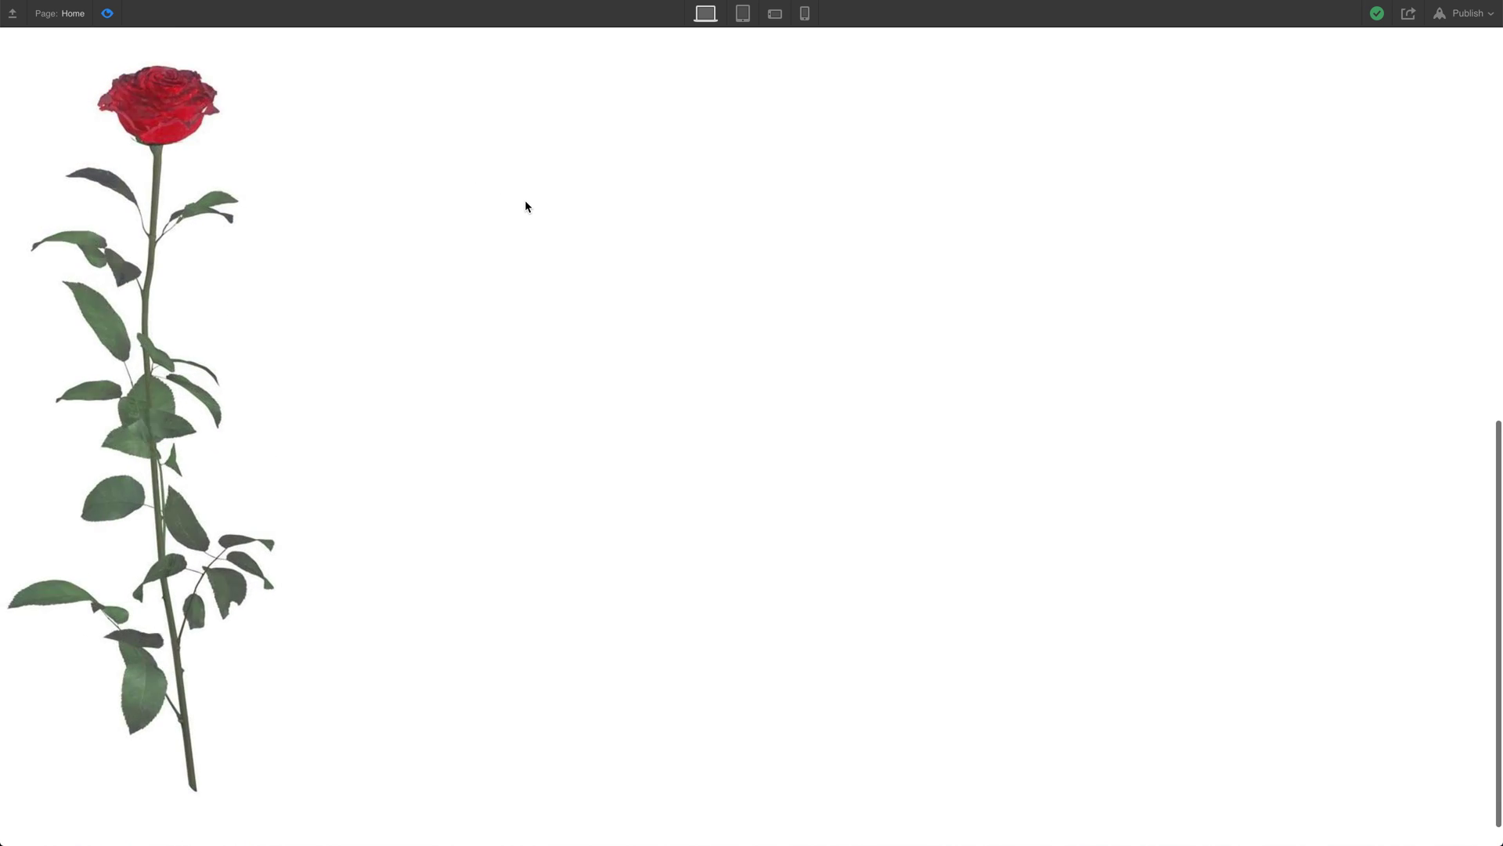
scroll(525, 206, "up", 12)
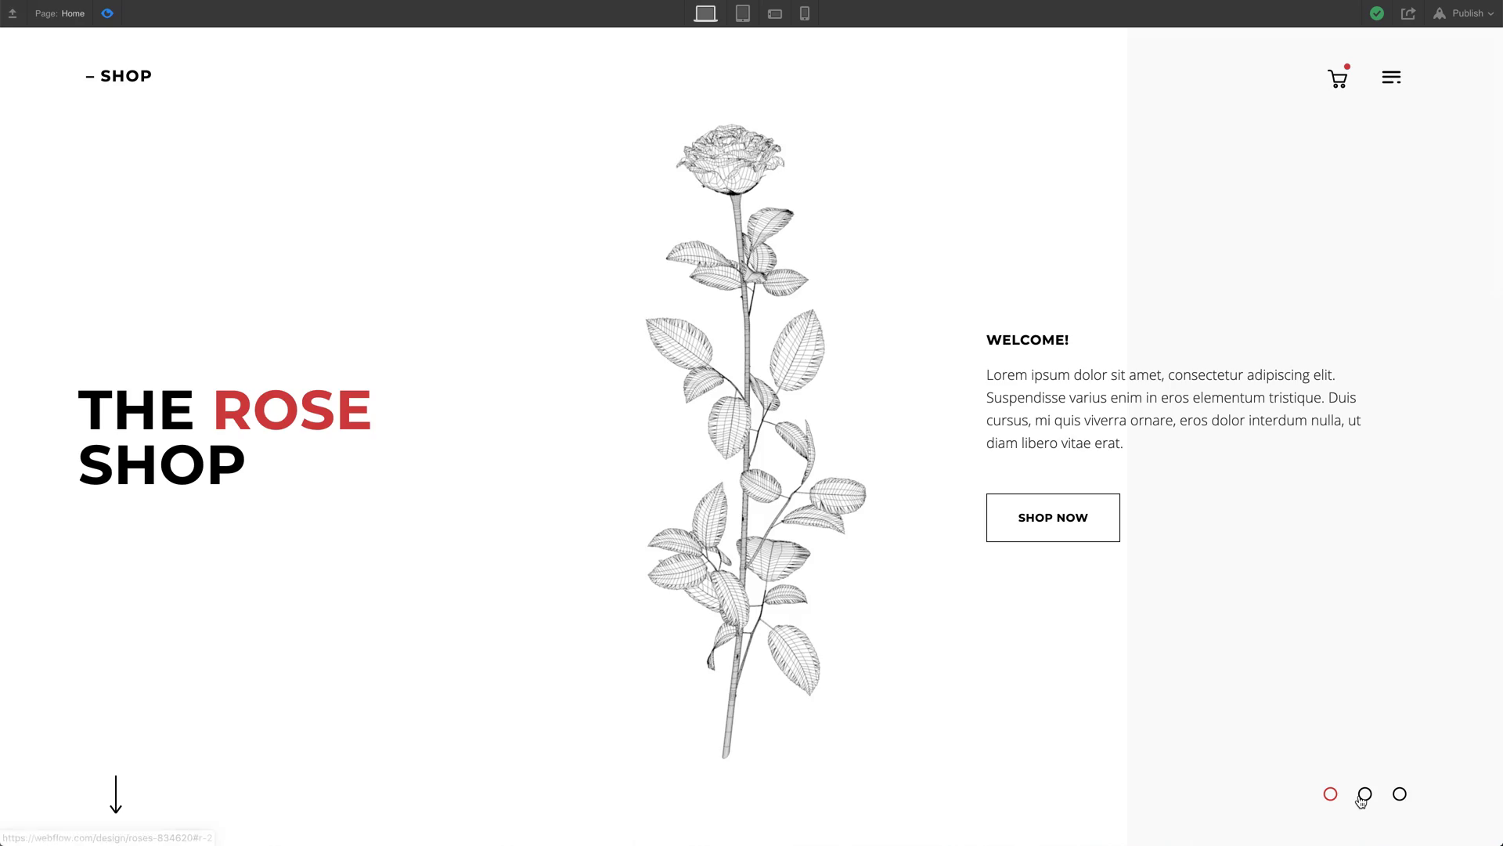
Step the Rose Shop slider through its second and third slides.
left_click(1364, 795)
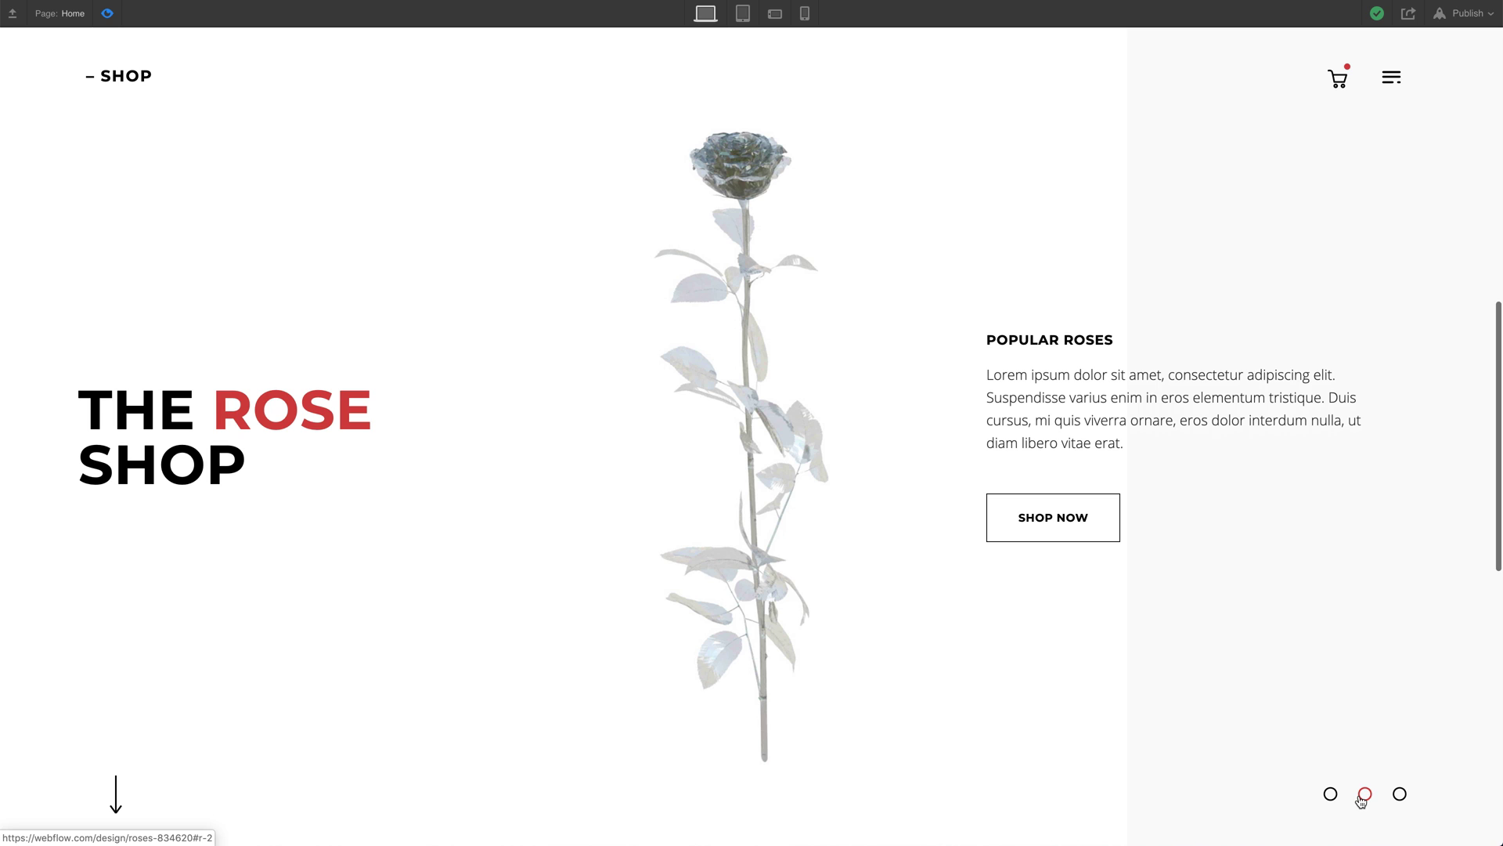
left_click(1399, 794)
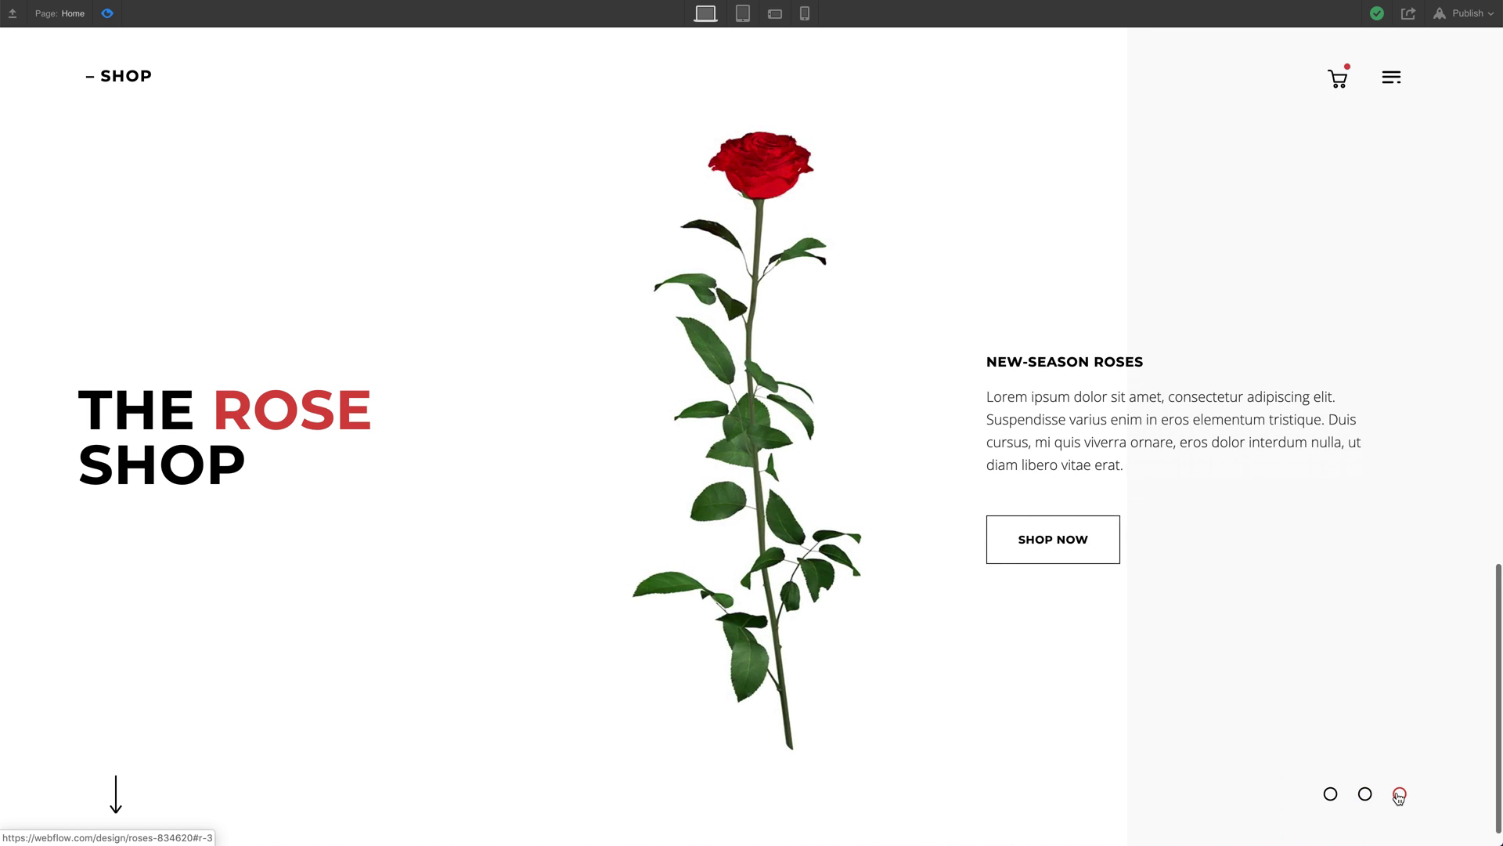